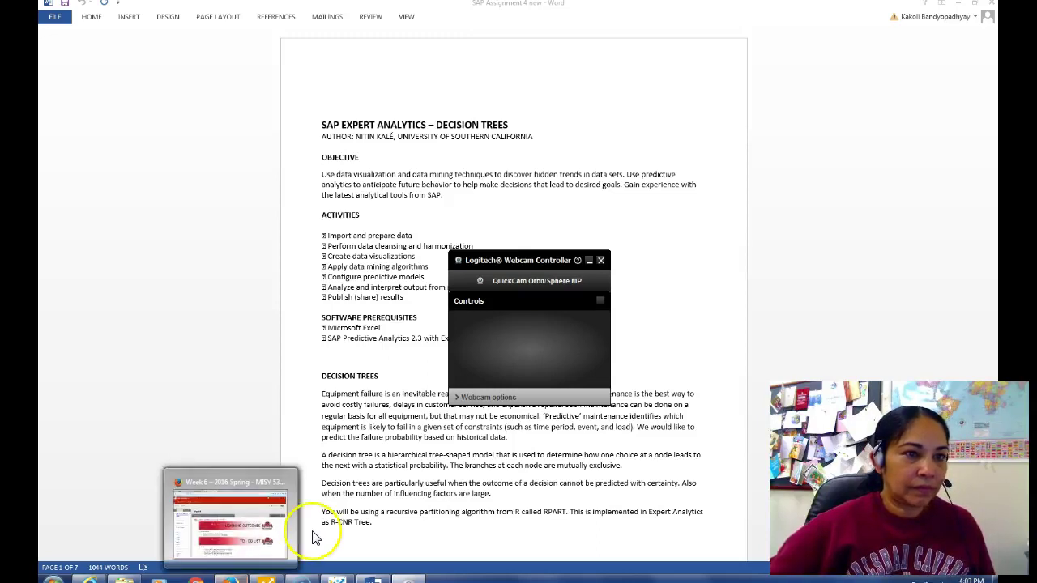
Go to Blackboard's Week 6 page and open the SAP Assignment 4 new.docx document
{"action": "left_click", "coordinate": [589, 260]}
{"action": "key", "text": "alt+Tab"}
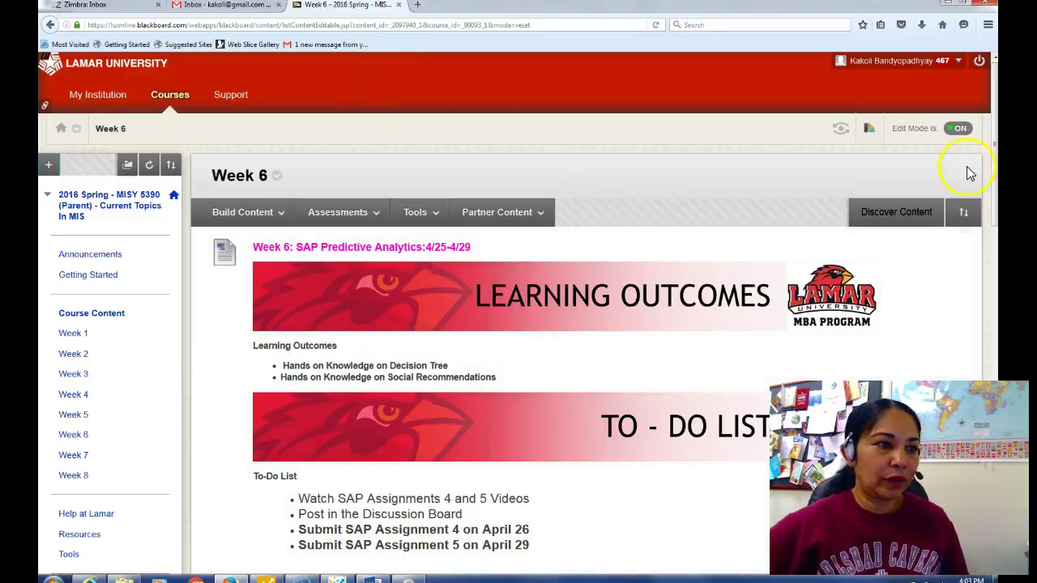
{"action": "left_click_drag", "start_coordinate": [995, 113], "coordinate": [994, 377]}
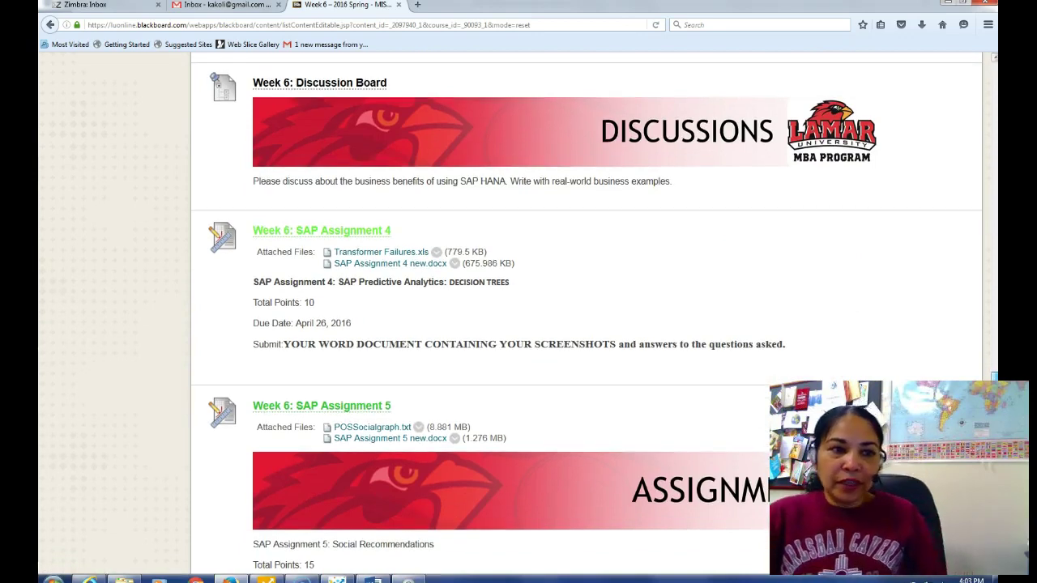
{"action": "left_click_drag", "start_coordinate": [995, 377], "coordinate": [994, 379]}
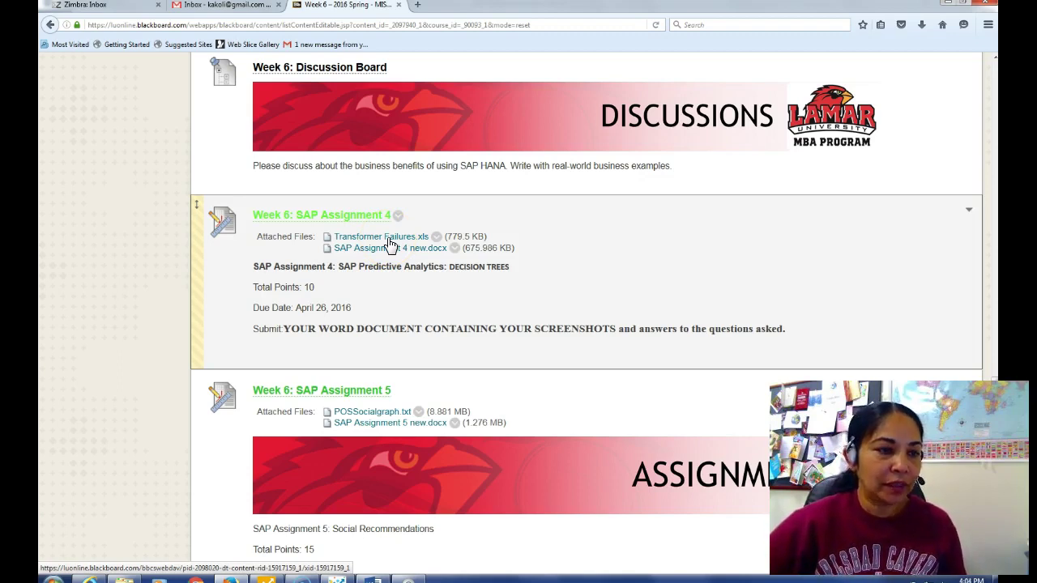
{"action": "left_click", "coordinate": [377, 395]}
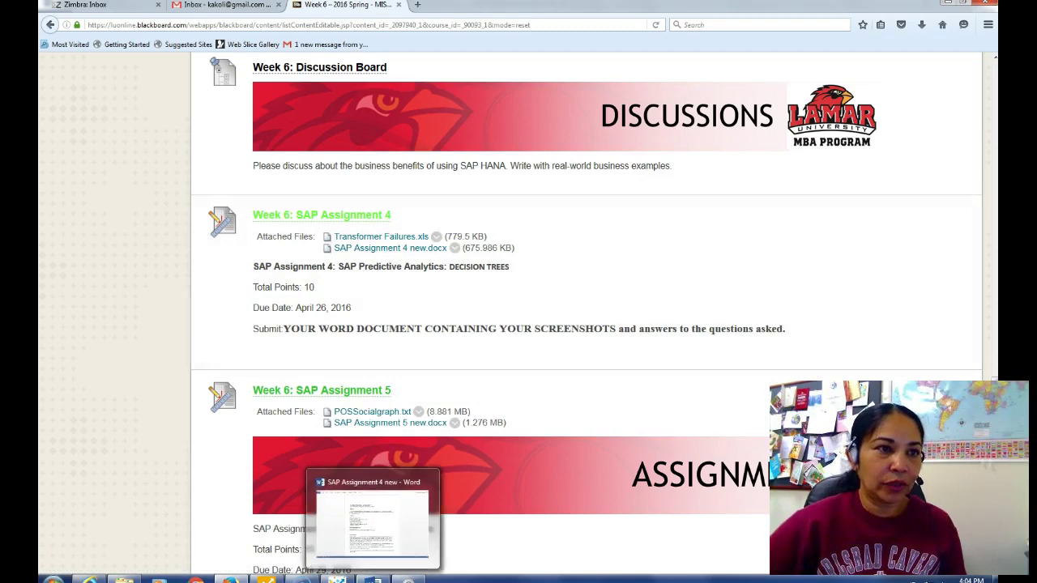
Bring the SAP Assignment 4 new document forward in Word
{"action": "left_click", "coordinate": [373, 580]}
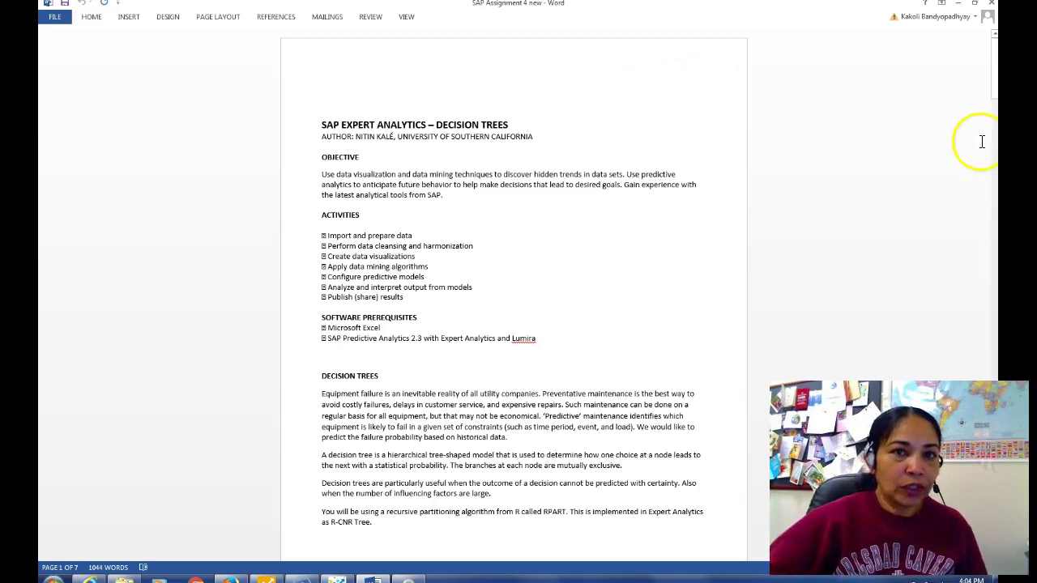
Scroll the assignment past the Decision Trees background to the numbered build steps
{"action": "left_click_drag", "start_coordinate": [990, 81], "coordinate": [992, 110]}
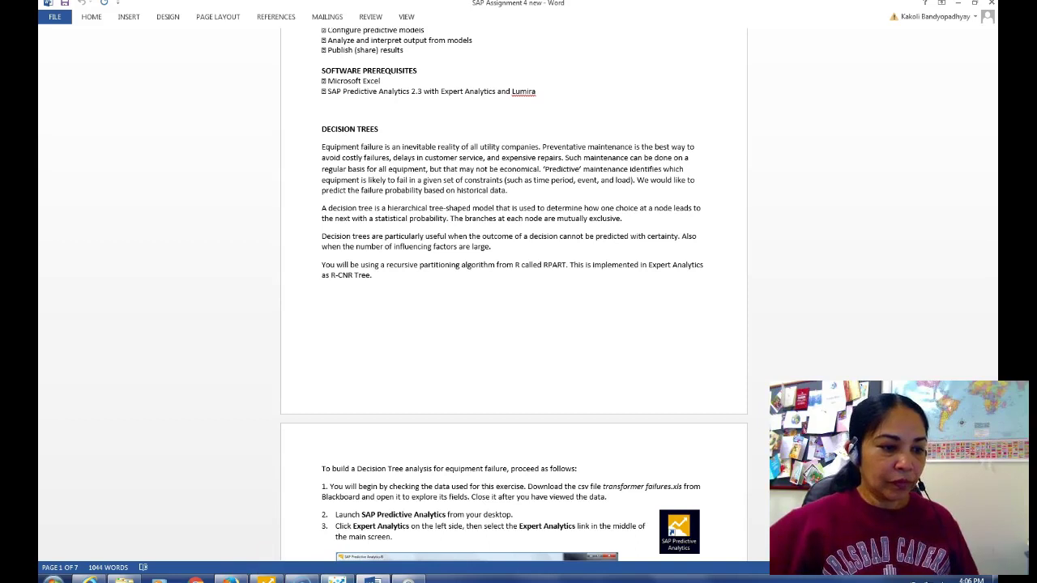
Create a new document from the Transformer Failures Excel sheet, confirming 22 columns and 1716 rows
{"action": "left_click", "coordinate": [337, 580]}
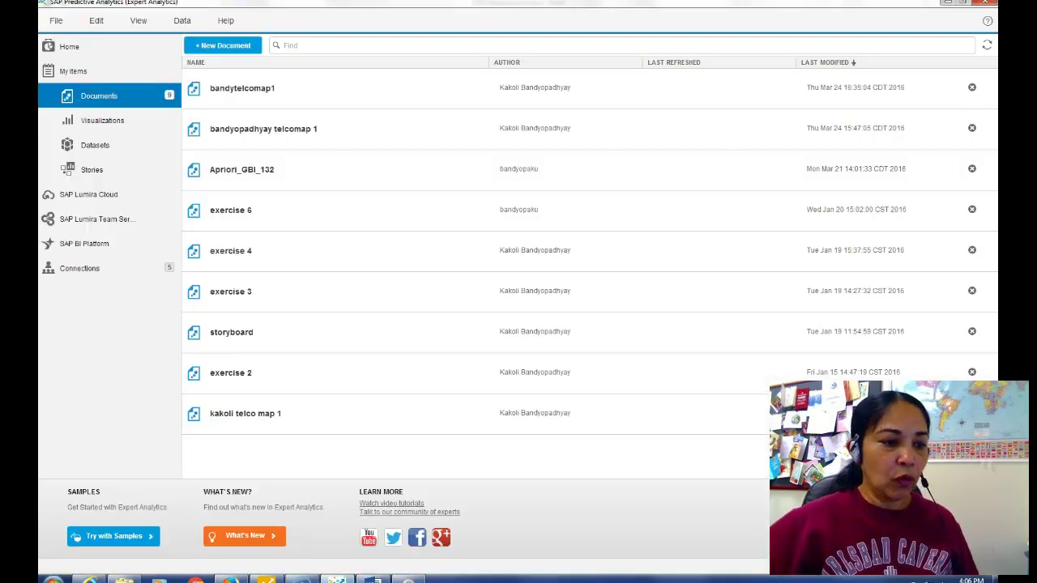
{"action": "left_click", "coordinate": [214, 46]}
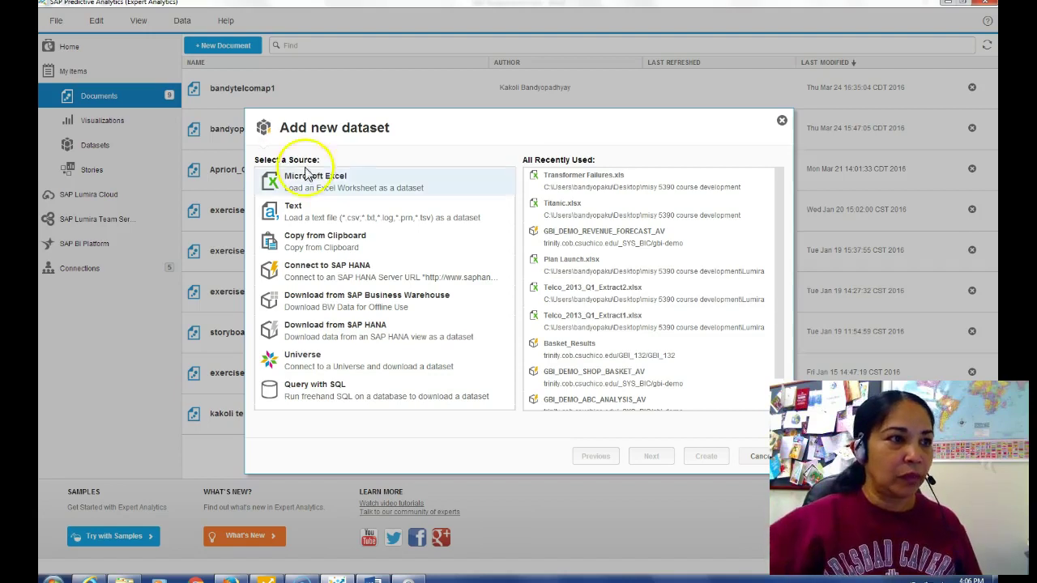
{"action": "left_click", "coordinate": [340, 183]}
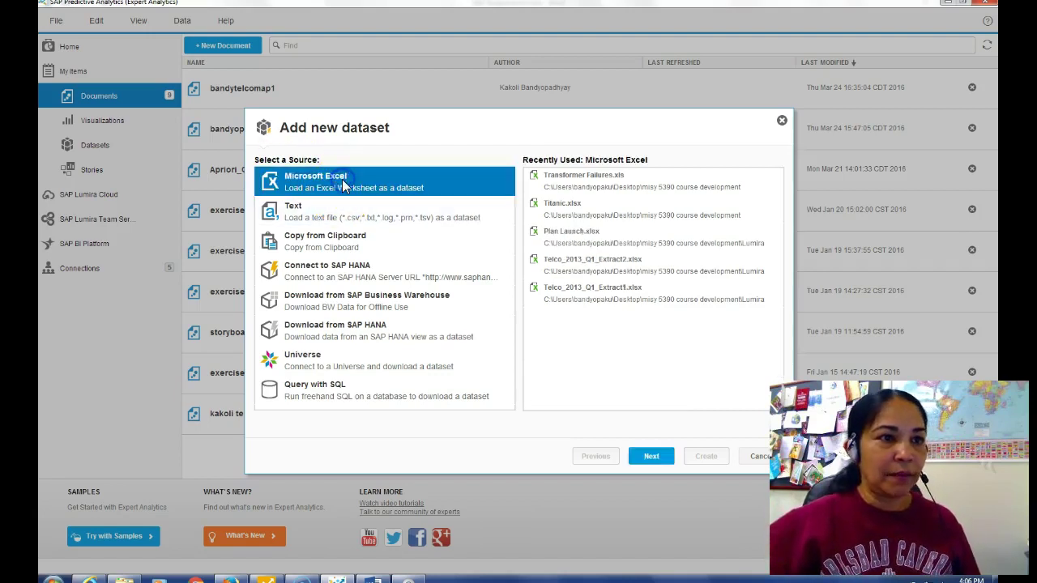
{"action": "left_click", "coordinate": [653, 456]}
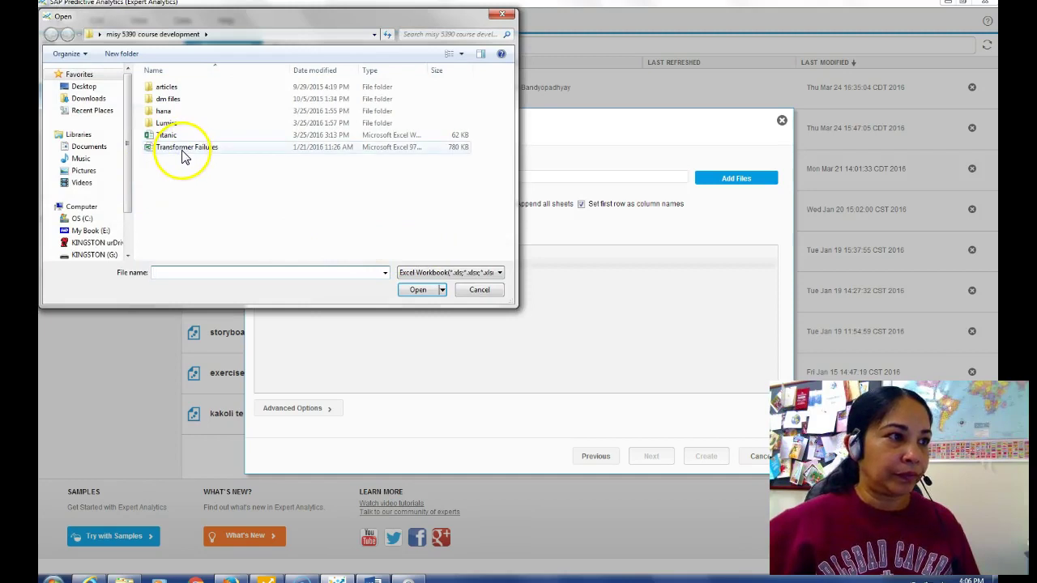
{"action": "double_click", "coordinate": [182, 147]}
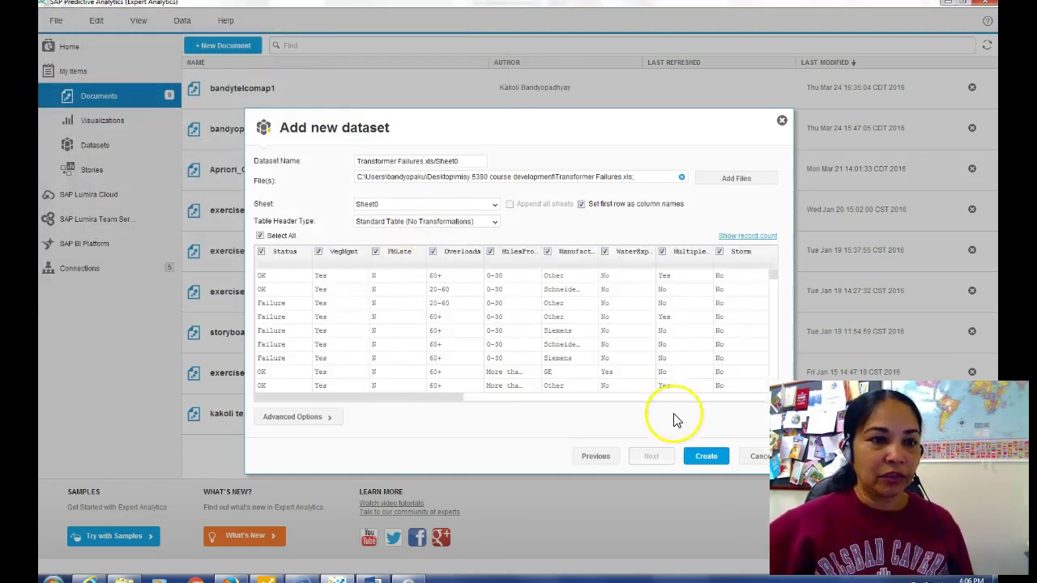
{"action": "left_click", "coordinate": [756, 235]}
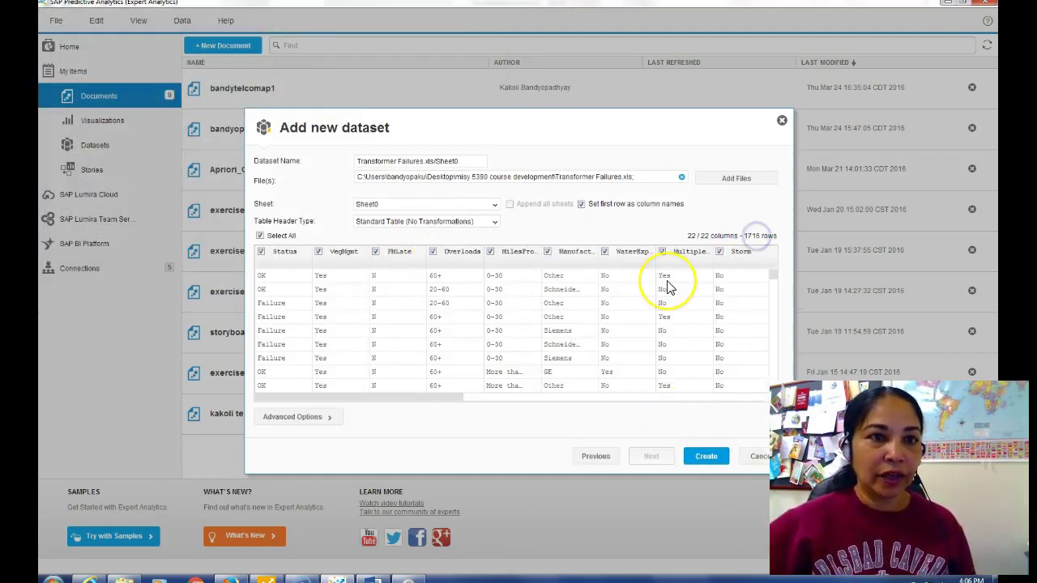
{"action": "left_click", "coordinate": [703, 456]}
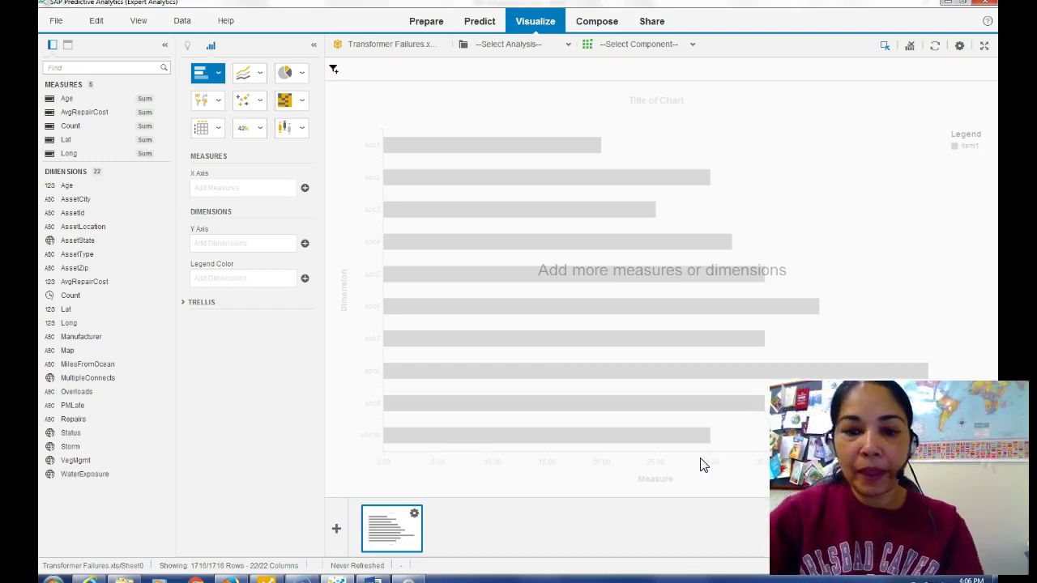
In Predict, add an R-CNR Tree linked to the Transformer Failures data and open its settings
{"action": "left_click", "coordinate": [488, 24]}
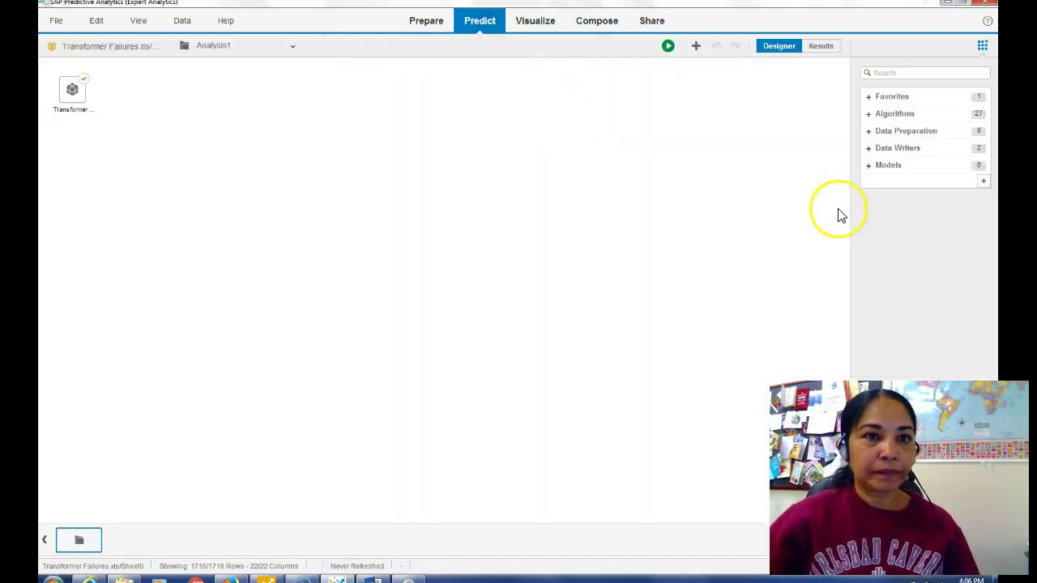
{"action": "left_click", "coordinate": [883, 118]}
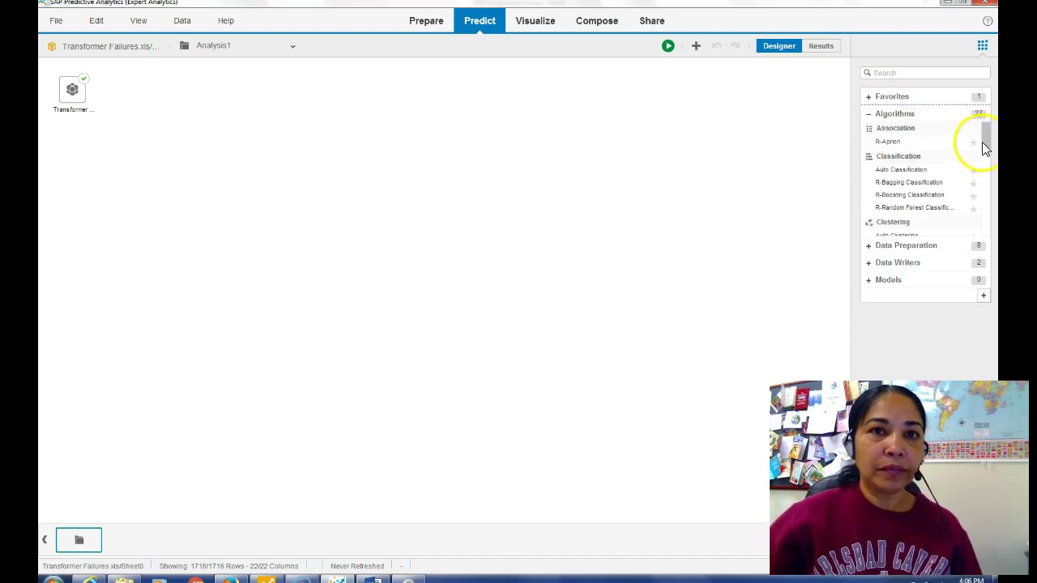
{"action": "left_click_drag", "start_coordinate": [984, 138], "coordinate": [986, 160]}
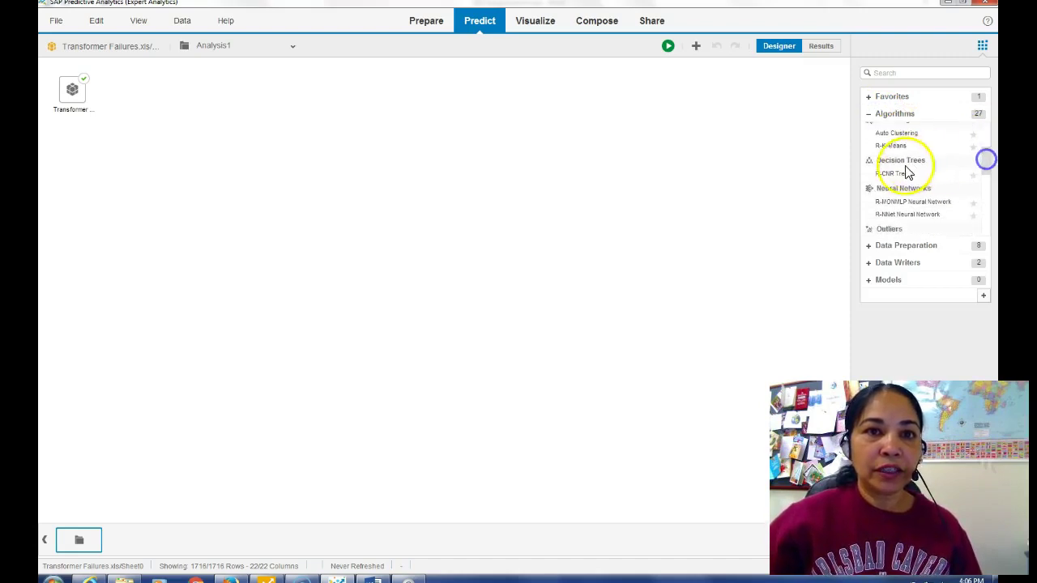
{"action": "double_click", "coordinate": [891, 172]}
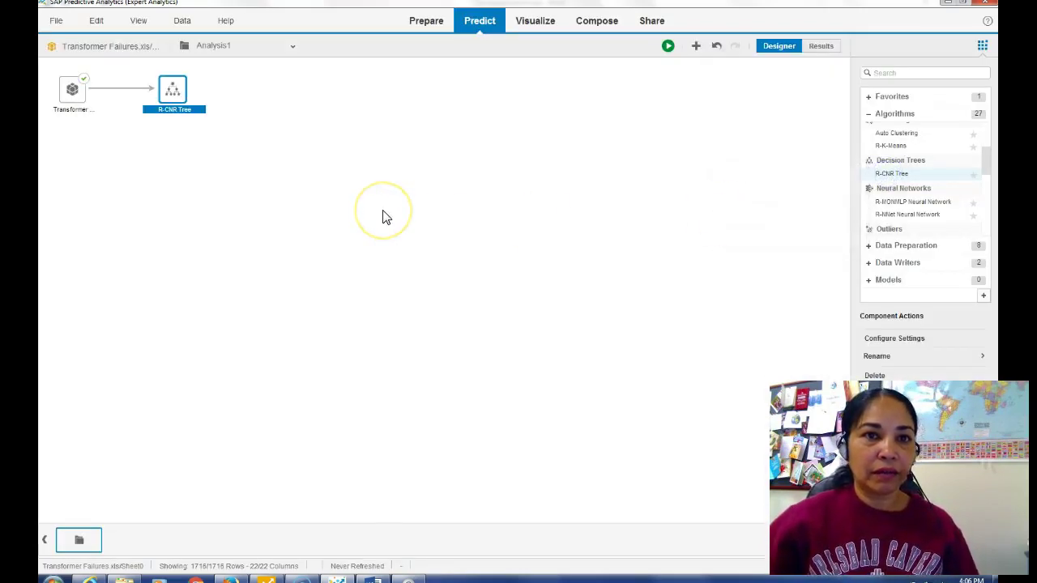
{"action": "right_click", "coordinate": [174, 93]}
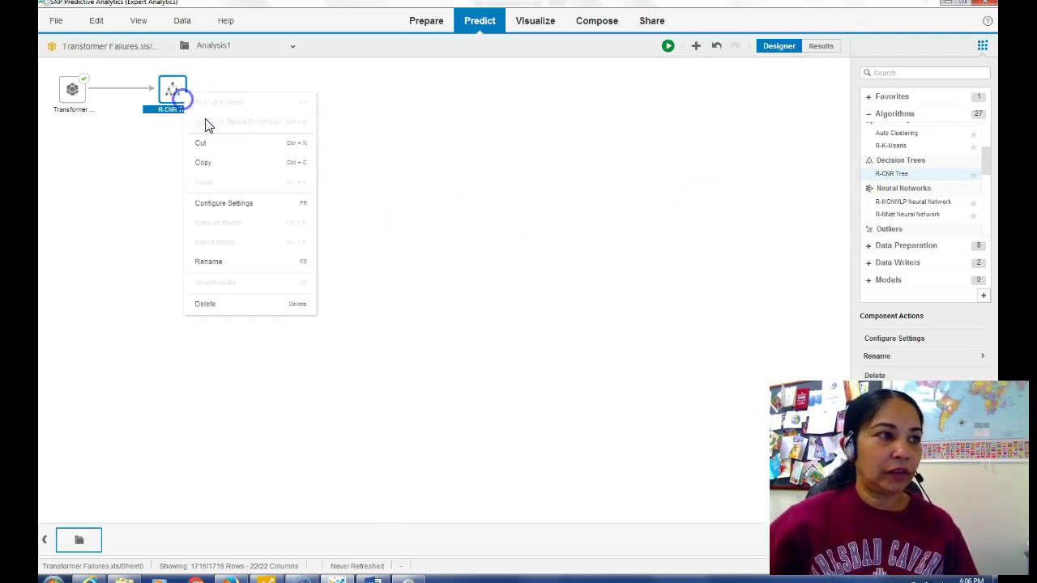
{"action": "left_click", "coordinate": [249, 204]}
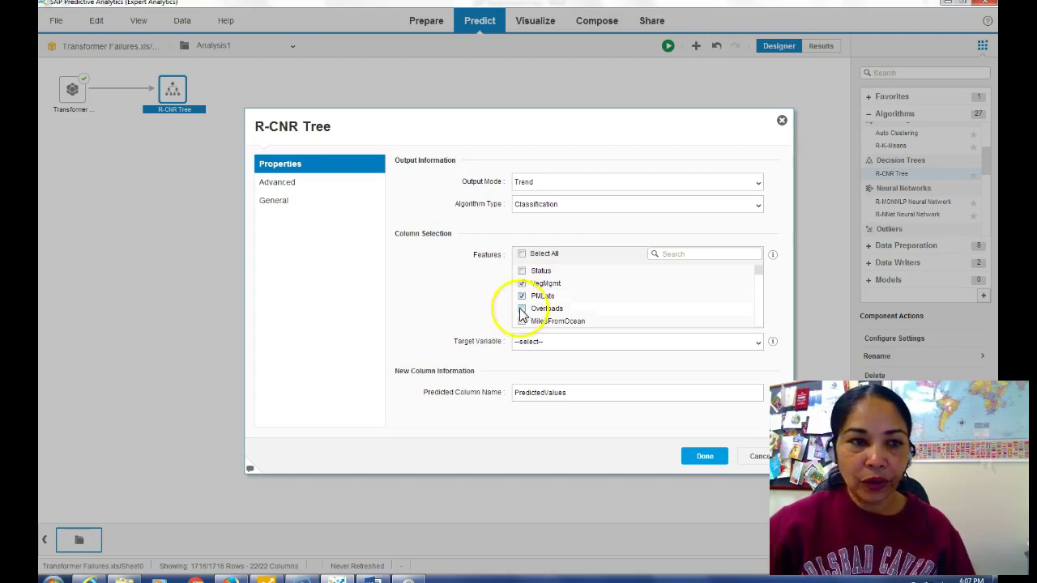
Select Overloads, MilesFromOcean, Manufacturer, Storm, Repairs and Age as tree features
{"action": "left_click", "coordinate": [521, 308]}
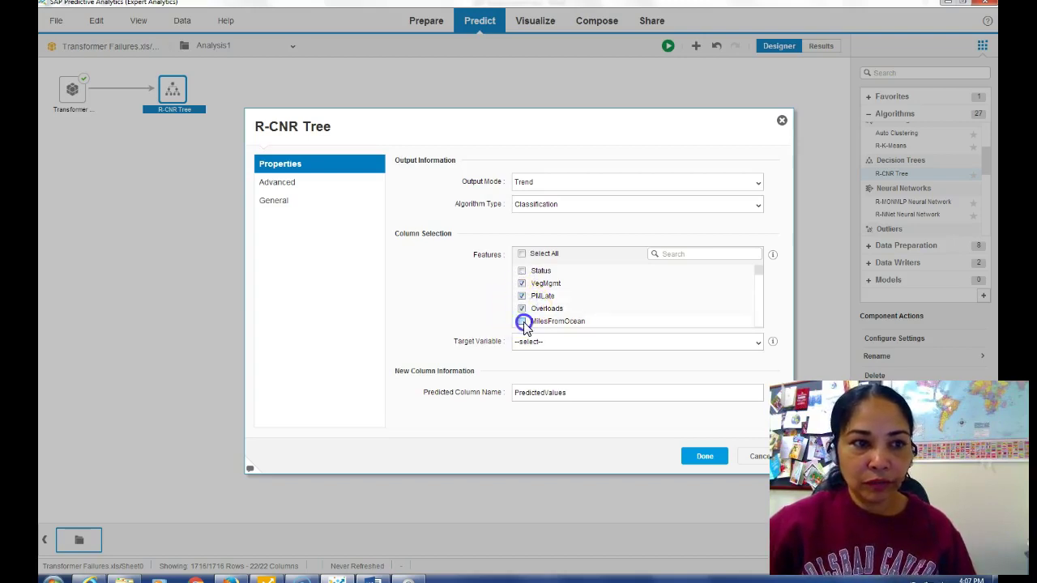
{"action": "left_click", "coordinate": [522, 323]}
{"action": "left_click_drag", "start_coordinate": [758, 269], "coordinate": [759, 279]}
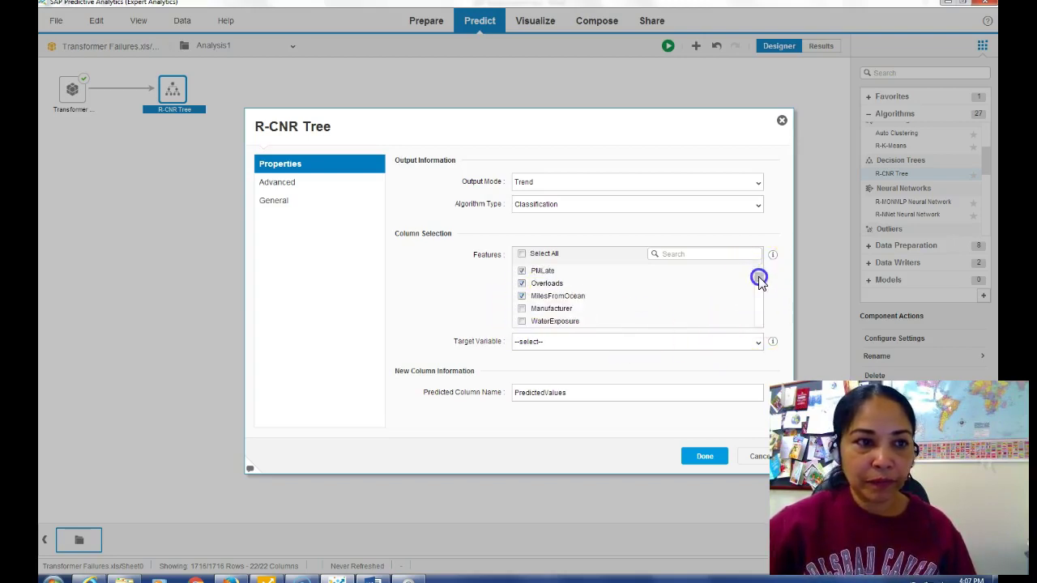
{"action": "left_click", "coordinate": [522, 296]}
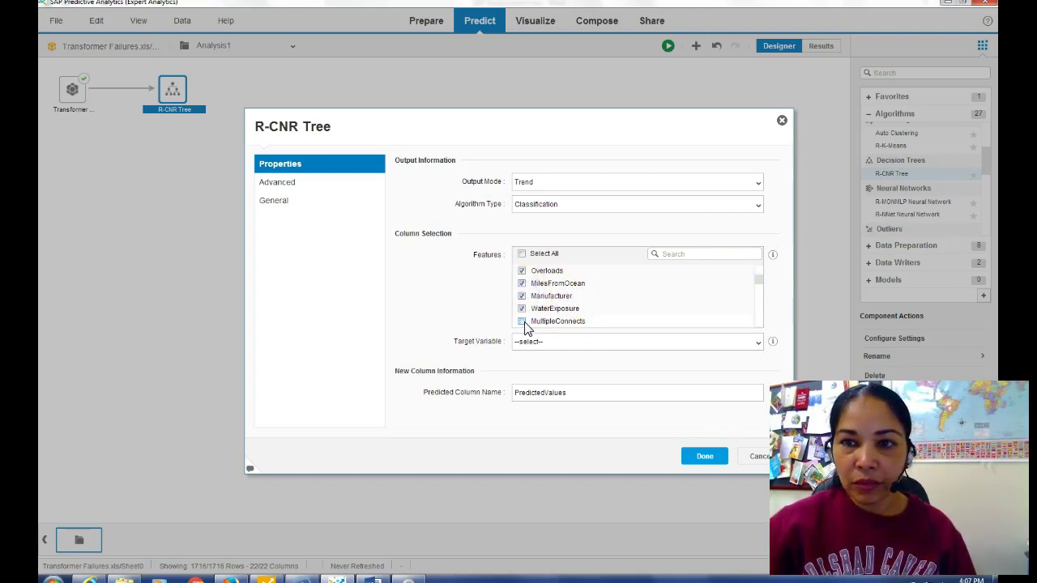
{"action": "left_click_drag", "start_coordinate": [757, 280], "coordinate": [567, 300]}
{"action": "left_click", "coordinate": [522, 295]}
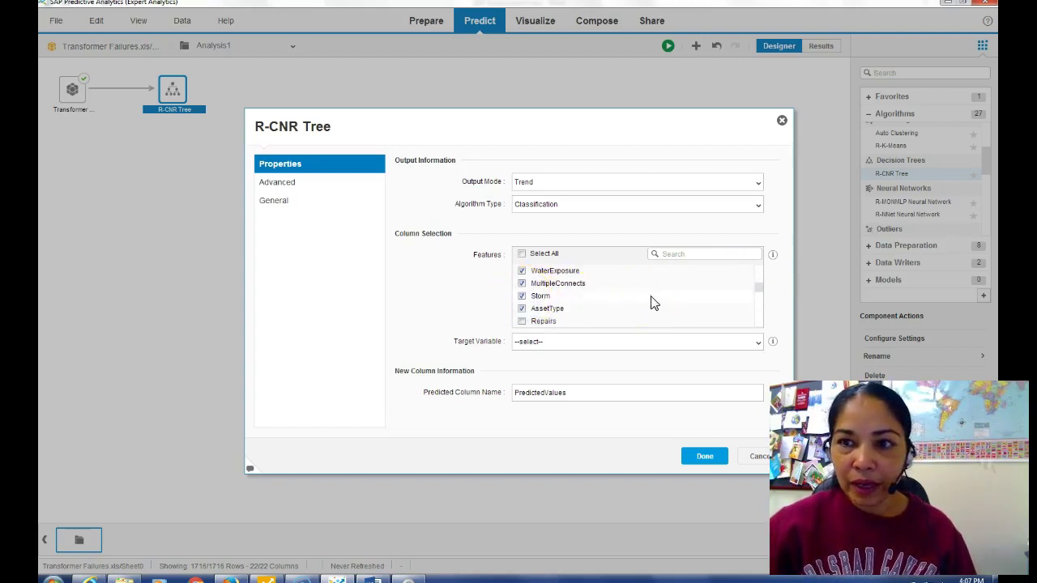
{"action": "left_click_drag", "start_coordinate": [757, 287], "coordinate": [754, 322]}
{"action": "left_click", "coordinate": [521, 309]}
{"action": "left_click", "coordinate": [522, 310]}
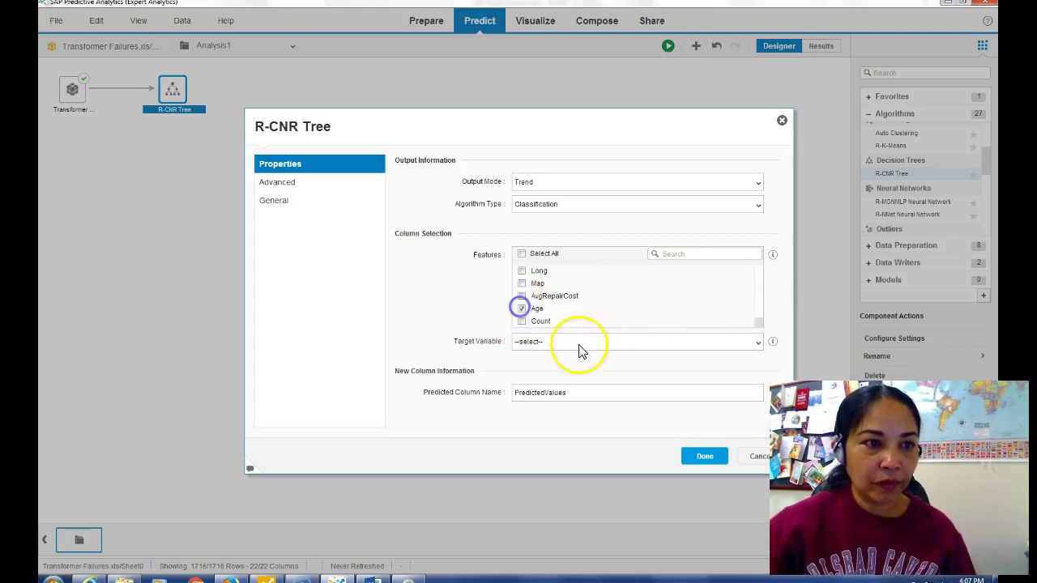
Set Status as the target, name the predicted column PredictedStatus, and apply the settings
{"action": "left_click", "coordinate": [754, 344]}
{"action": "left_click", "coordinate": [527, 376]}
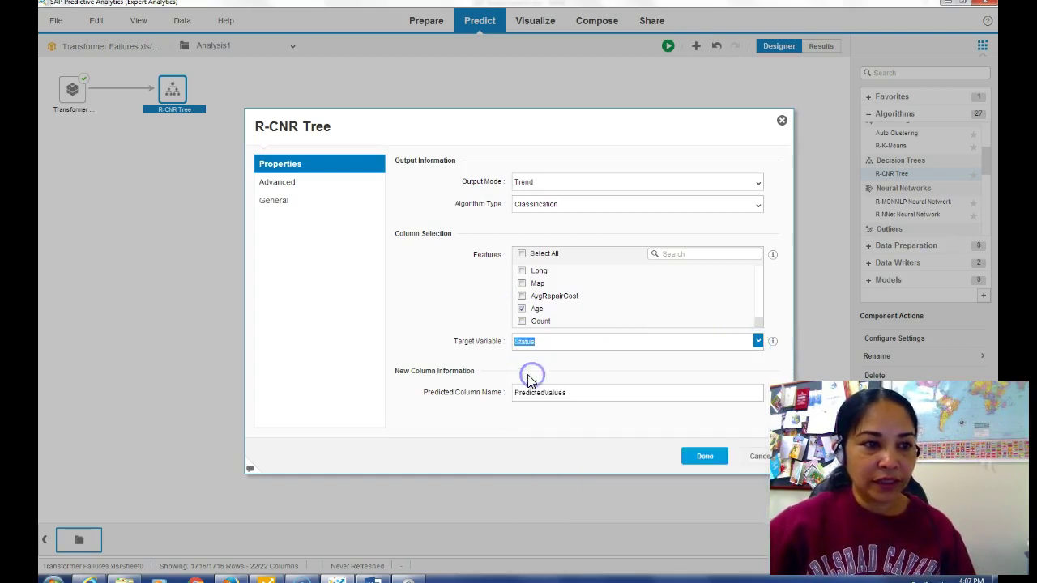
{"action": "left_click", "coordinate": [574, 394]}
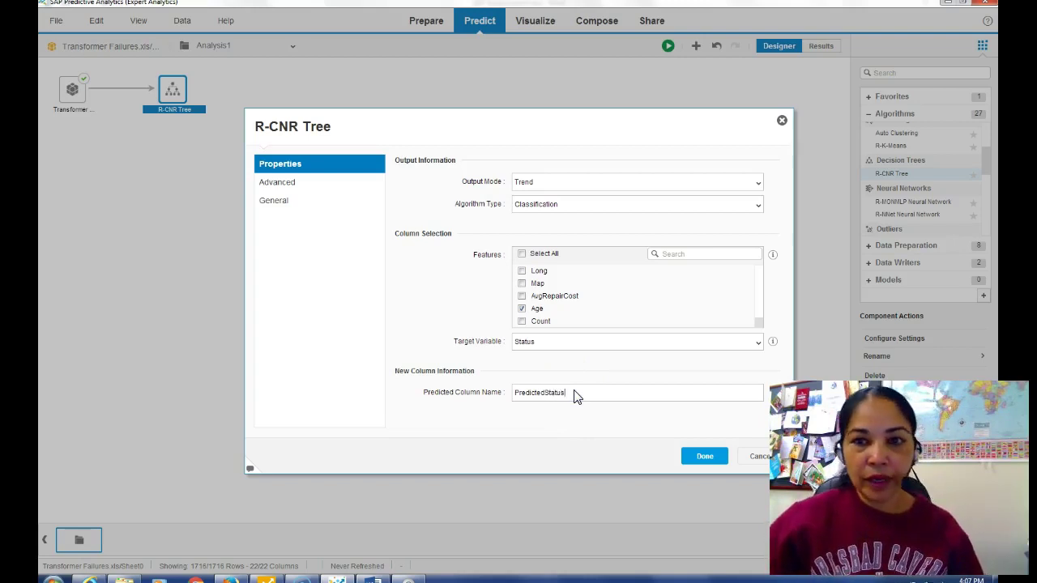
{"action": "left_click", "coordinate": [690, 444]}
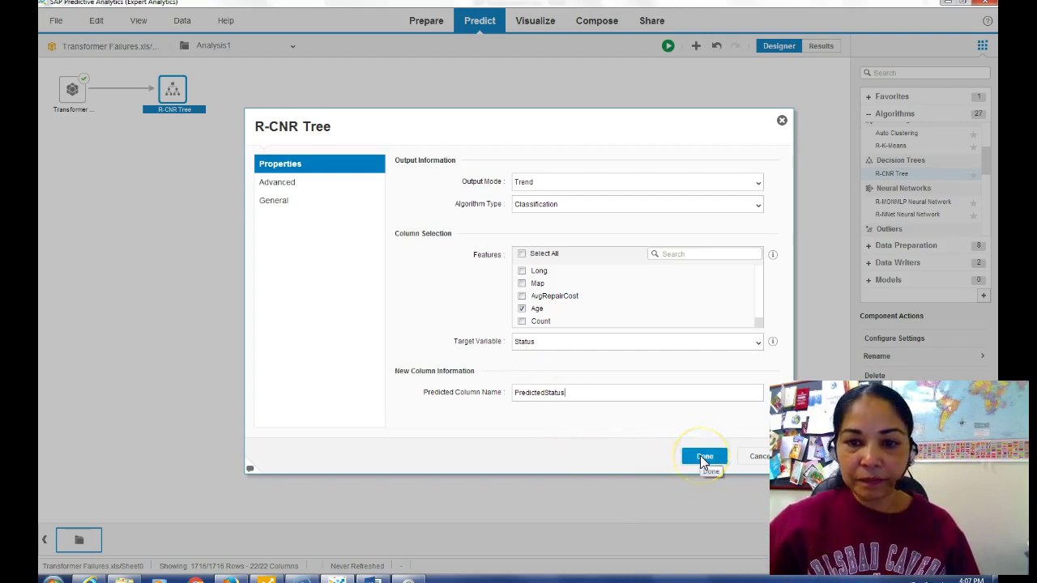
{"action": "left_click", "coordinate": [702, 460]}
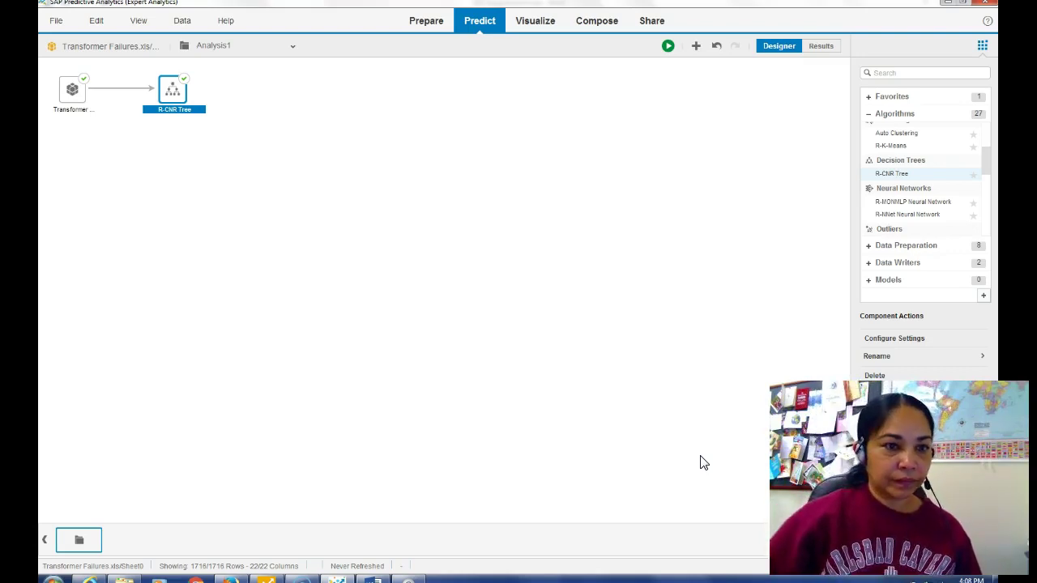
Add a CSV Writer from Data Writers after the R-CNR Tree
{"action": "left_click", "coordinate": [891, 262]}
{"action": "left_click", "coordinate": [890, 206]}
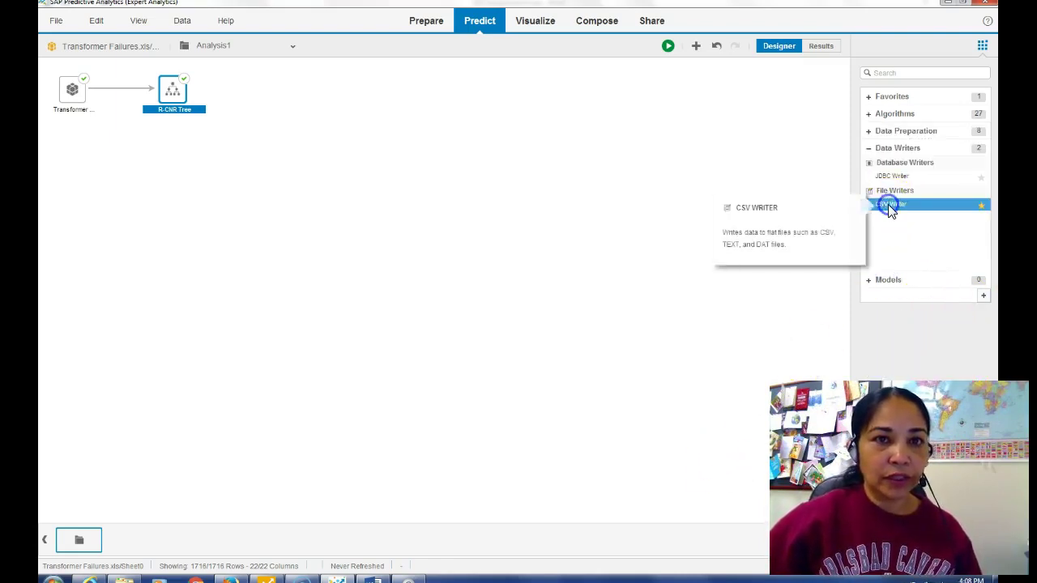
{"action": "left_click", "coordinate": [889, 207]}
Set the CSV Writer's output file to DecisionTree_Bandy and apply the settings
{"action": "right_click", "coordinate": [273, 91]}
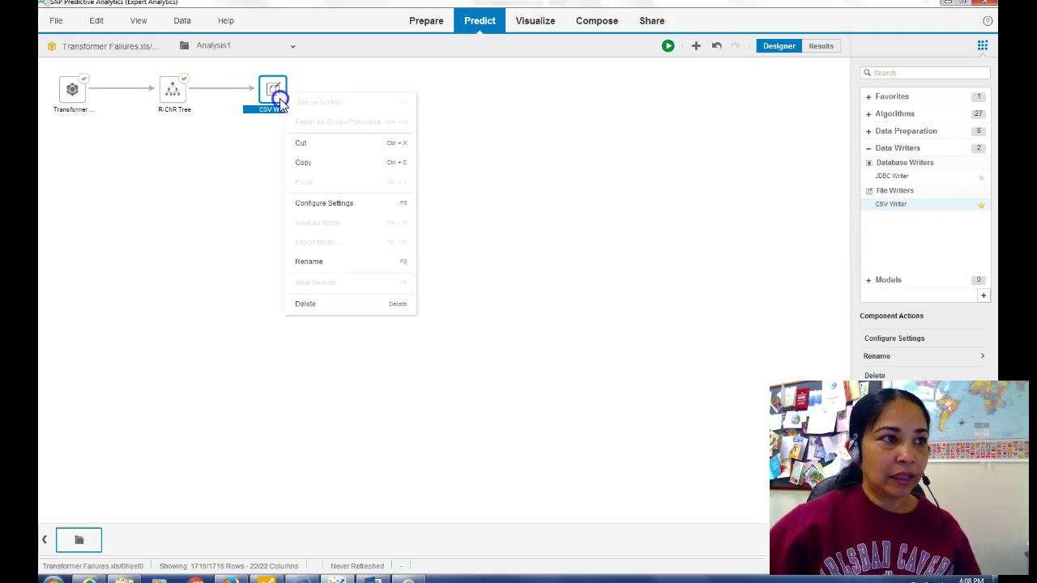
{"action": "left_click", "coordinate": [330, 209]}
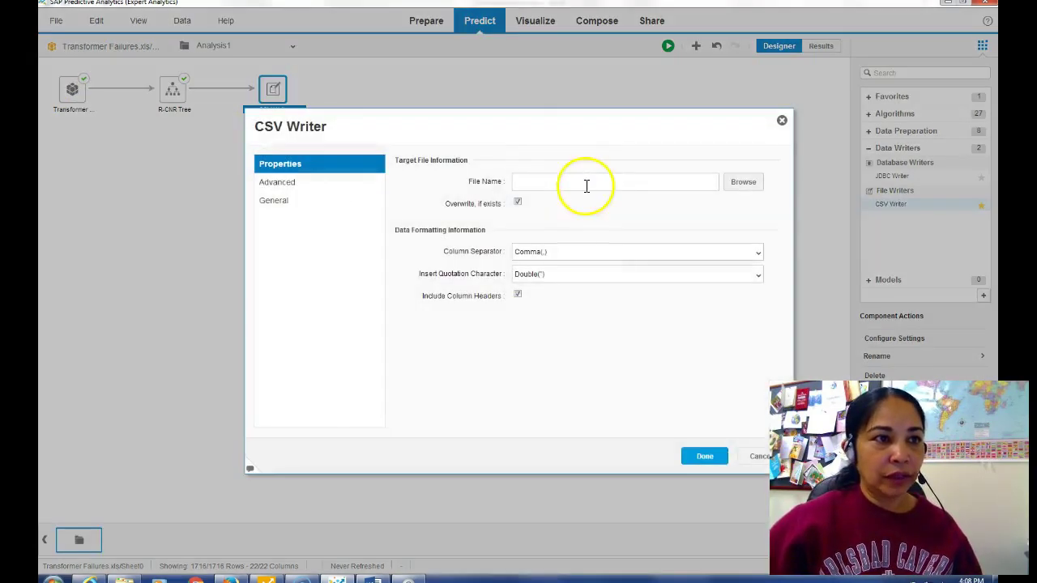
{"action": "left_click", "coordinate": [736, 181]}
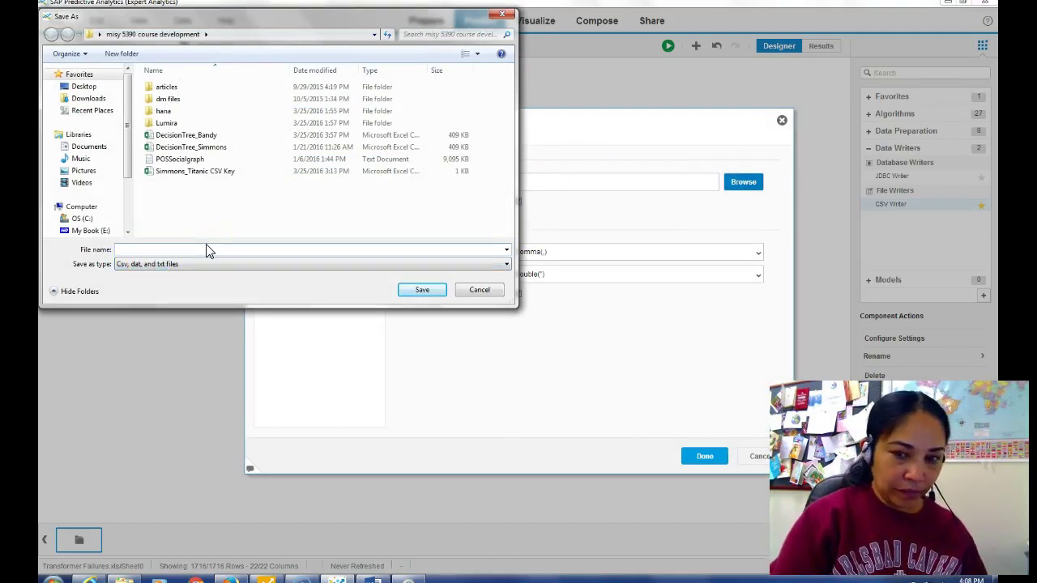
{"action": "type", "text": "Decision"}
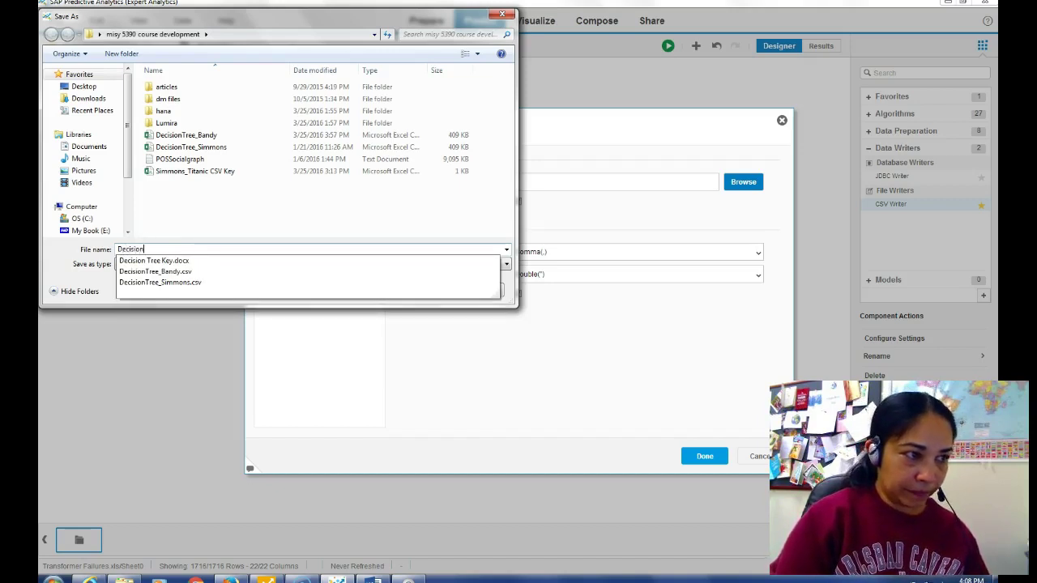
{"action": "type", "text": "Tre"}
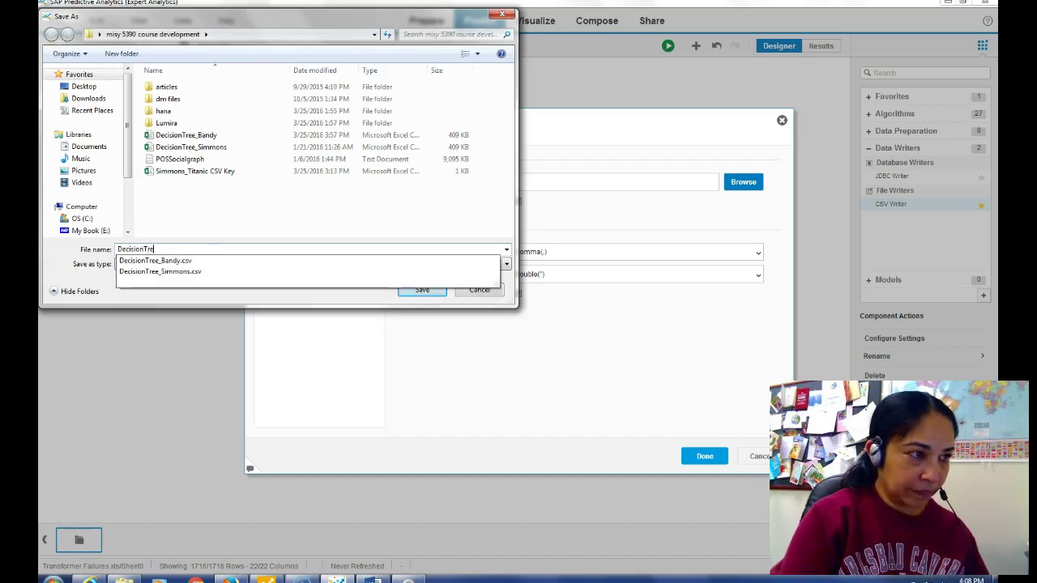
{"action": "type", "text": "e_B"}
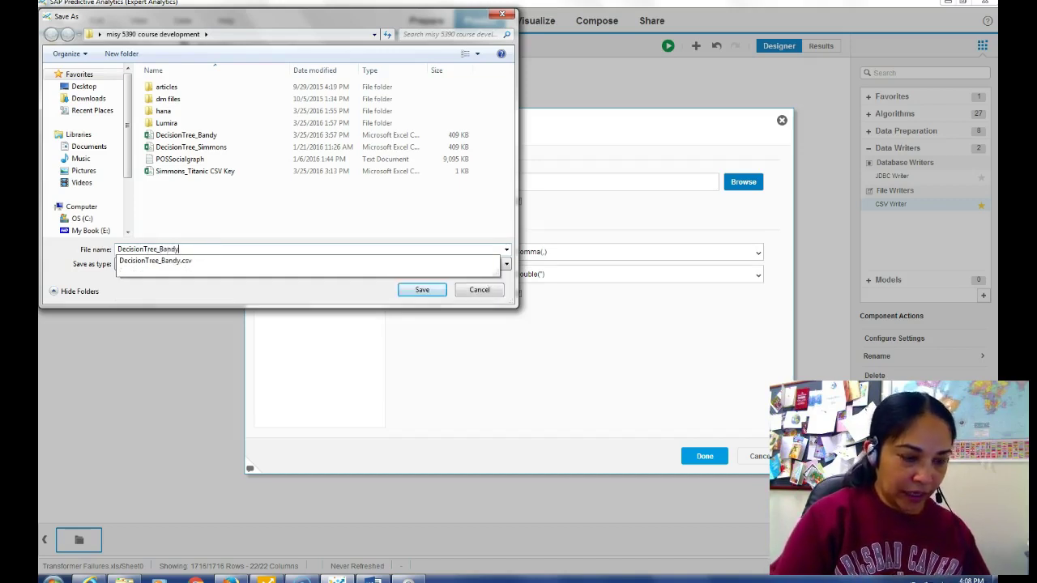
{"action": "type", "text": "andy"}
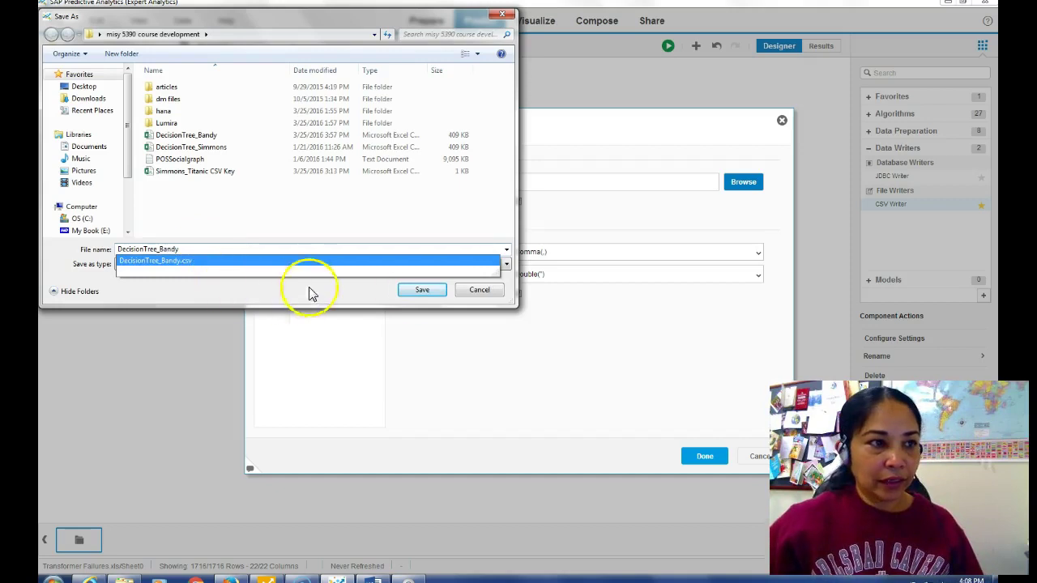
{"action": "left_click", "coordinate": [410, 291]}
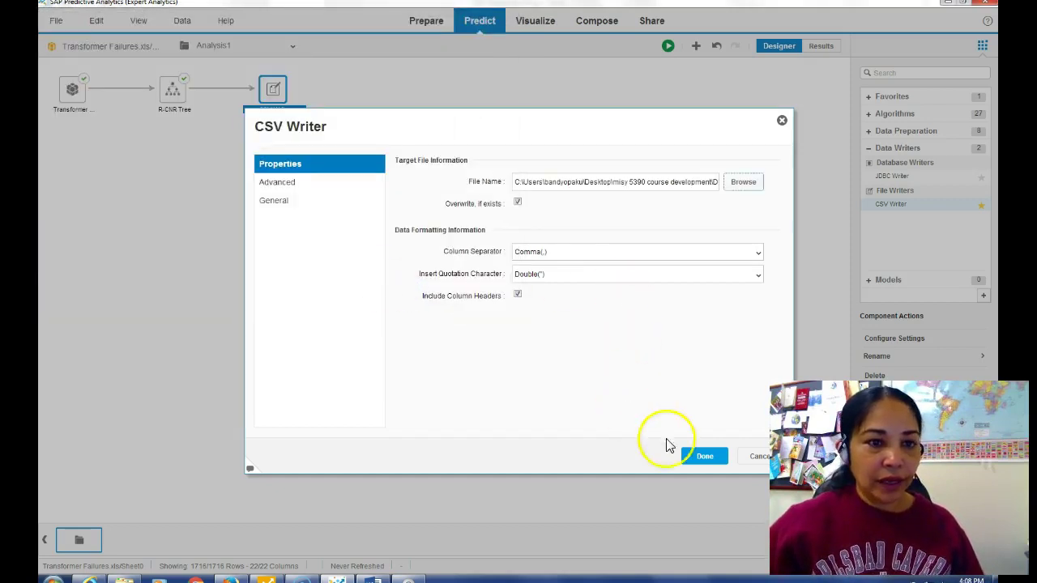
{"action": "left_click", "coordinate": [701, 461]}
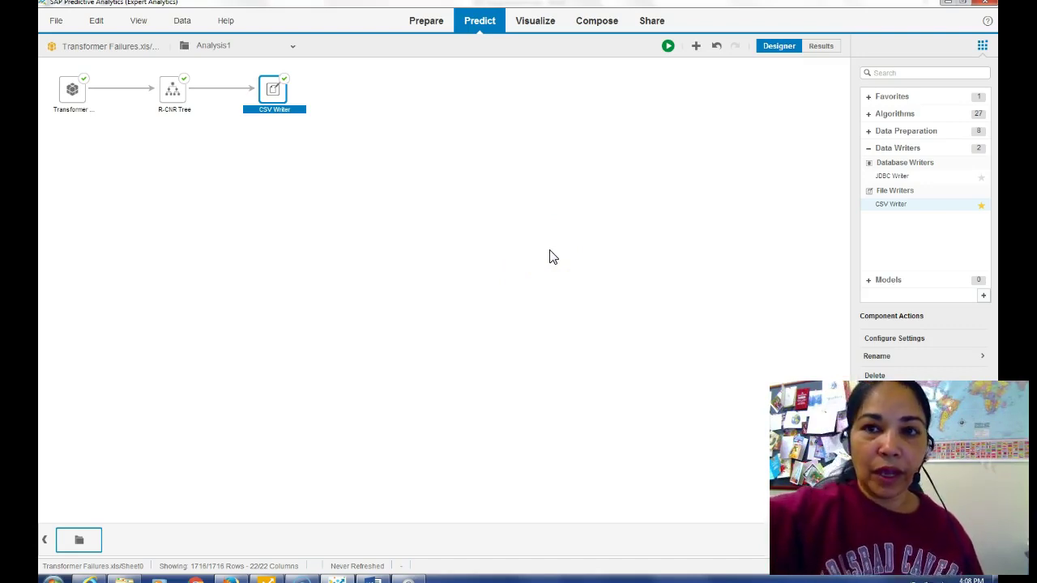
Run the analysis and switch to its Results view
{"action": "left_click", "coordinate": [667, 46]}
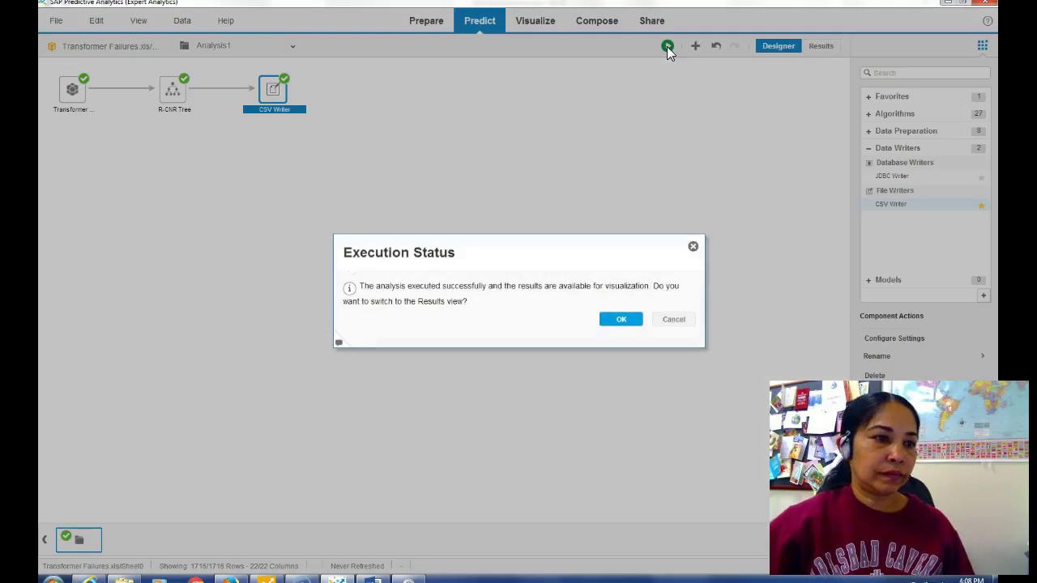
{"action": "left_click", "coordinate": [620, 321]}
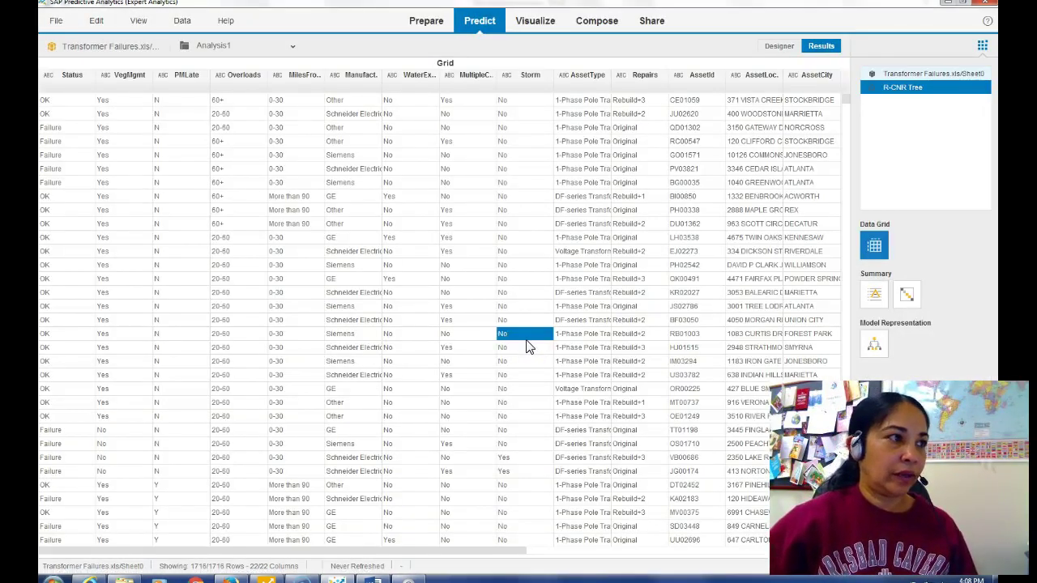
{"action": "left_click", "coordinate": [527, 347]}
{"action": "left_click_drag", "start_coordinate": [456, 554], "coordinate": [731, 559]}
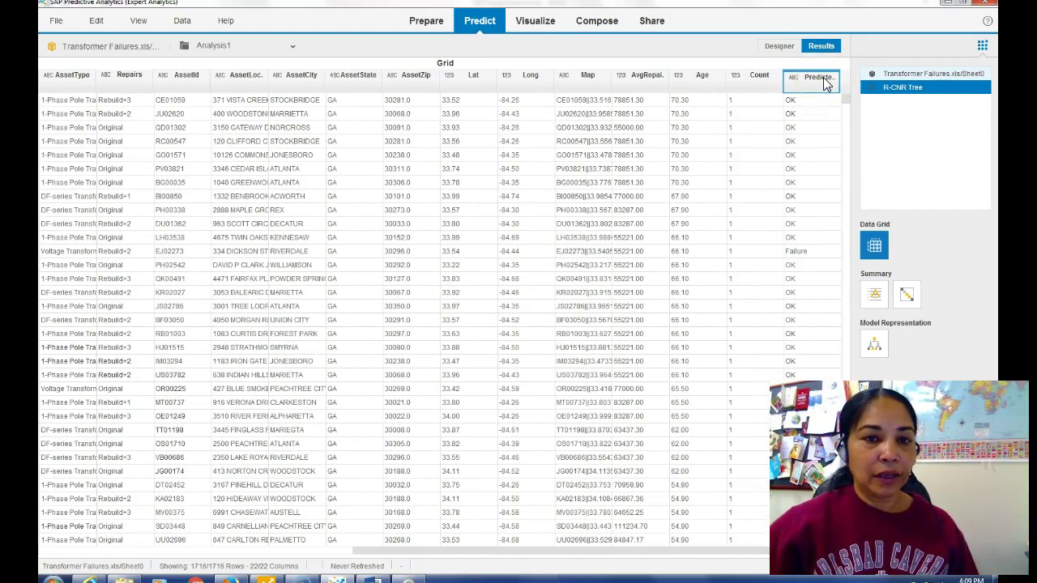
Move the PredictedStatus column next to Status and widen it to show its full name
{"action": "left_click_drag", "start_coordinate": [824, 77], "coordinate": [55, 78]}
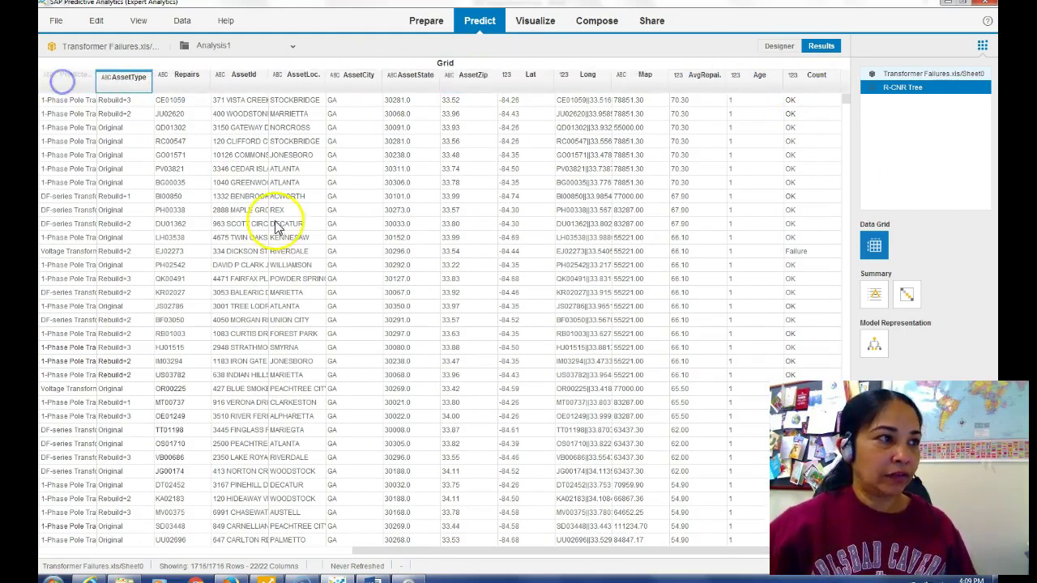
{"action": "left_click", "coordinate": [511, 541]}
{"action": "left_click_drag", "start_coordinate": [511, 551], "coordinate": [162, 551]}
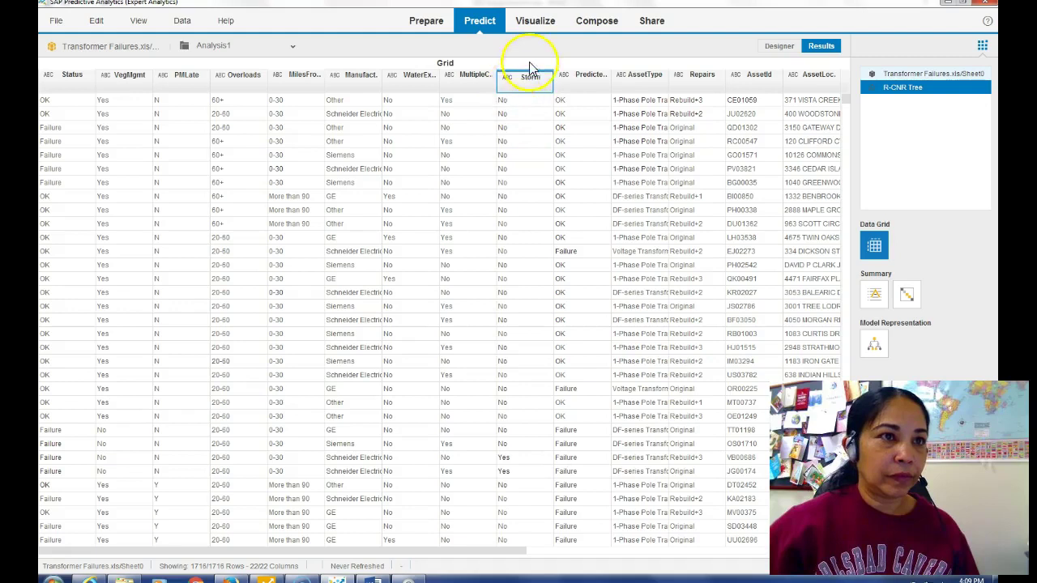
{"action": "left_click_drag", "start_coordinate": [474, 77], "coordinate": [219, 85]}
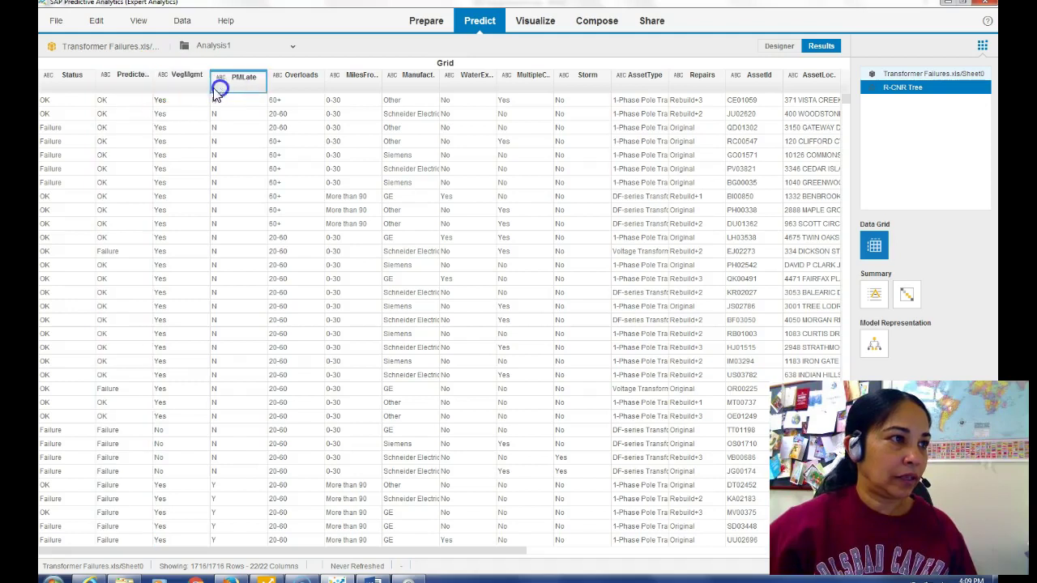
{"action": "left_click_drag", "start_coordinate": [154, 84], "coordinate": [194, 84]}
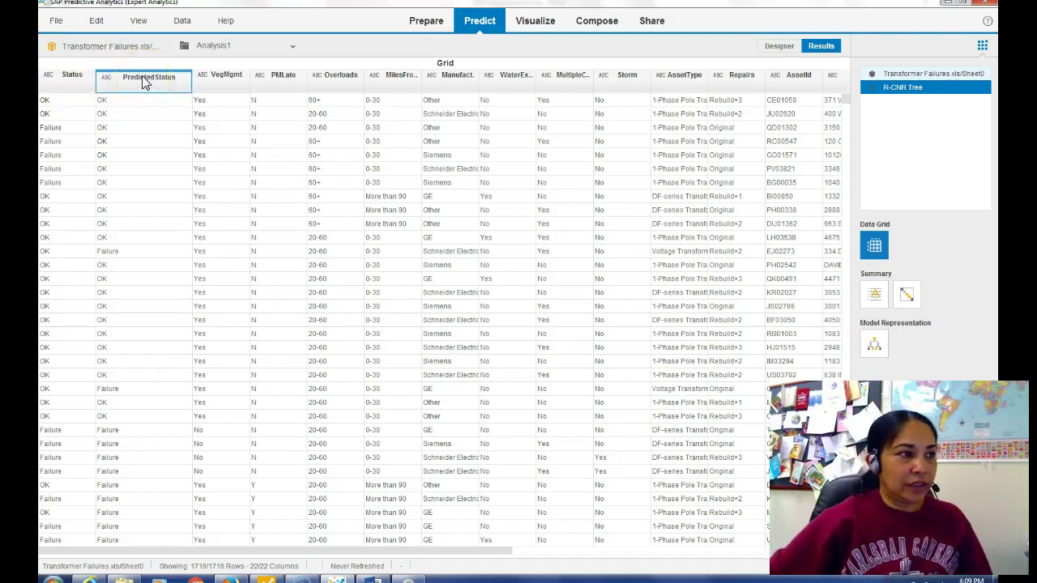
Compare several Failure and OK predictions in PredictedStatus against the actual Status
{"action": "left_click", "coordinate": [117, 100]}
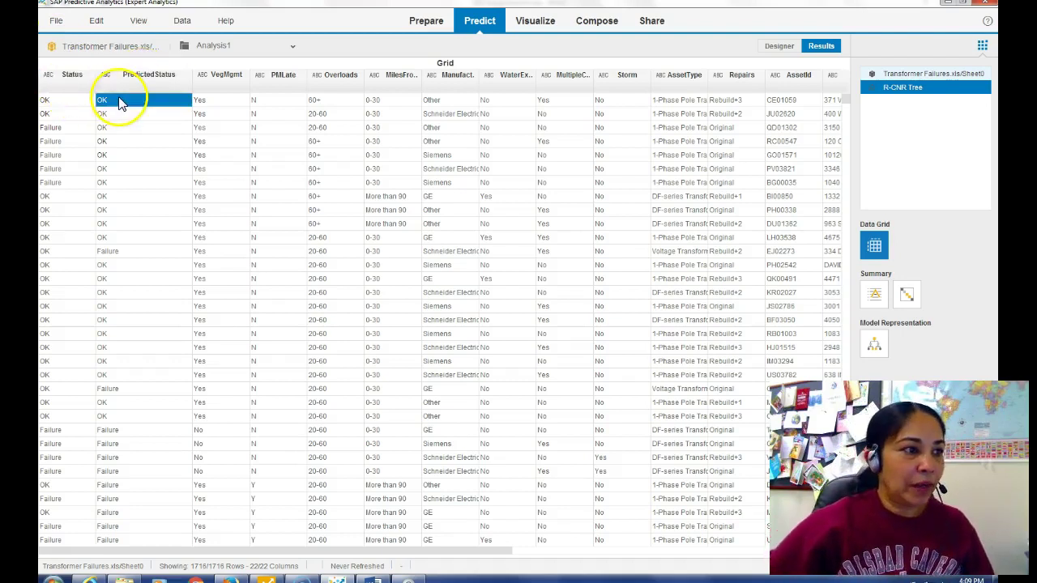
{"action": "left_click", "coordinate": [125, 253]}
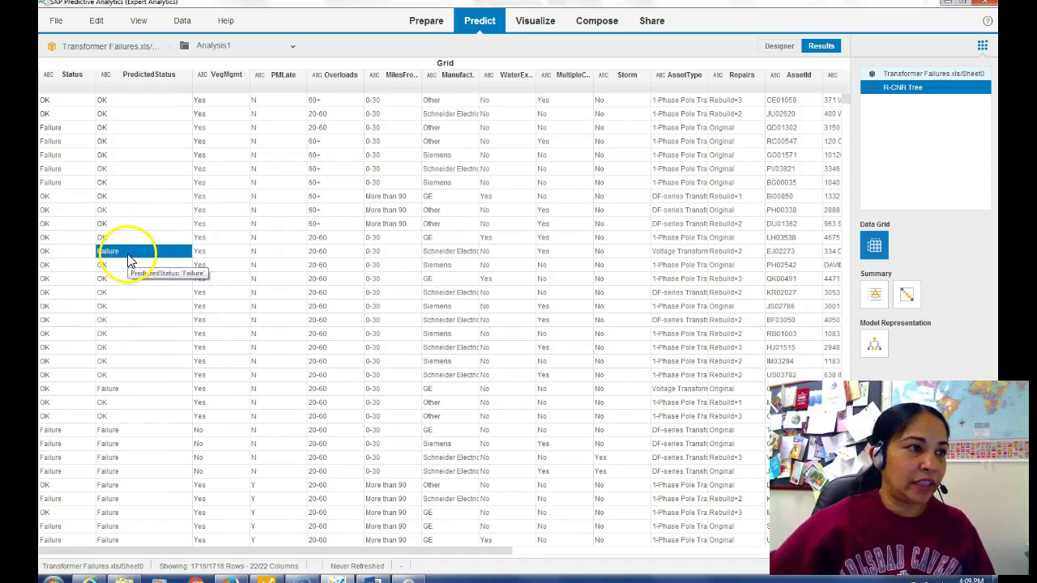
{"action": "left_click", "coordinate": [168, 200]}
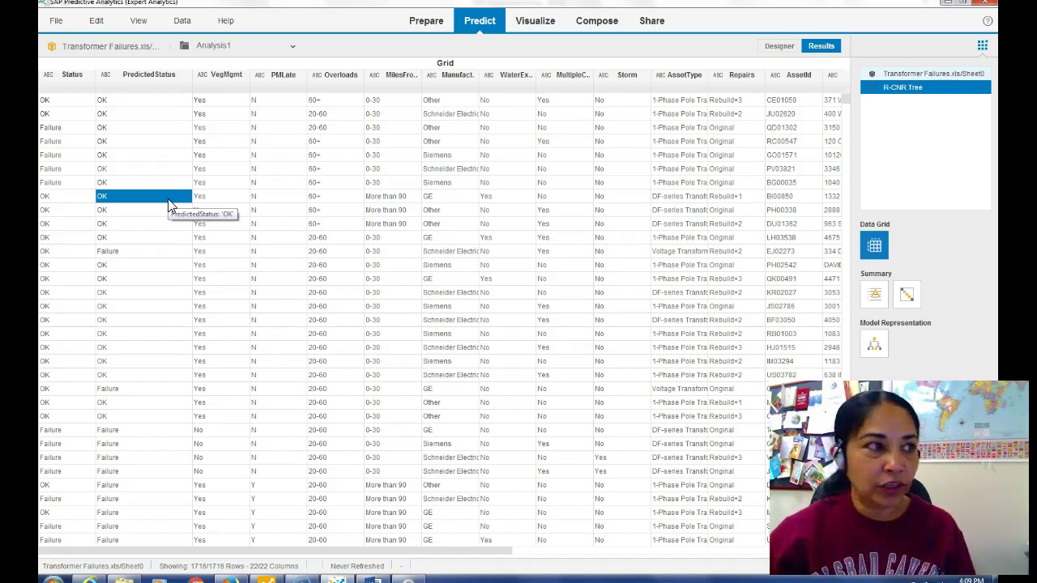
{"action": "left_click", "coordinate": [134, 84]}
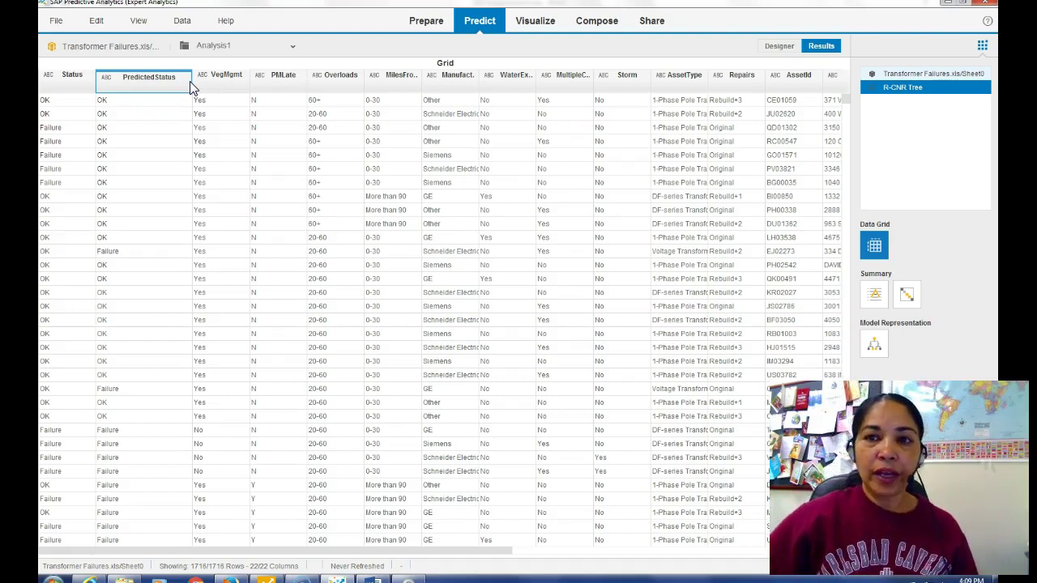
{"action": "left_click", "coordinate": [875, 344]}
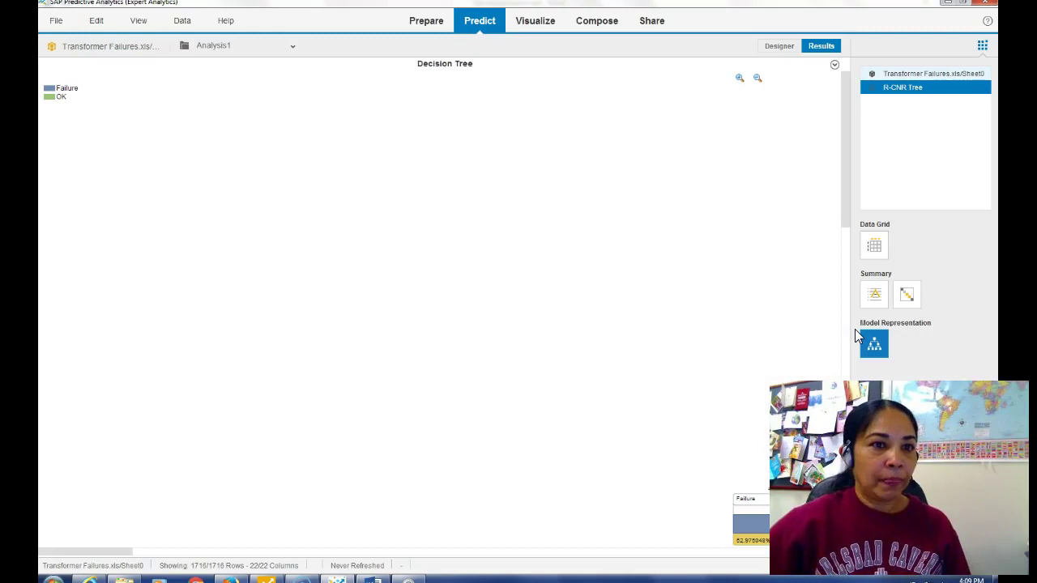
Scroll through the decision tree's Age splits at 7.95, 7.65 and 6.35 into Failure and OK leaves
{"action": "left_click", "coordinate": [847, 212]}
{"action": "left_click_drag", "start_coordinate": [846, 212], "coordinate": [833, 347]}
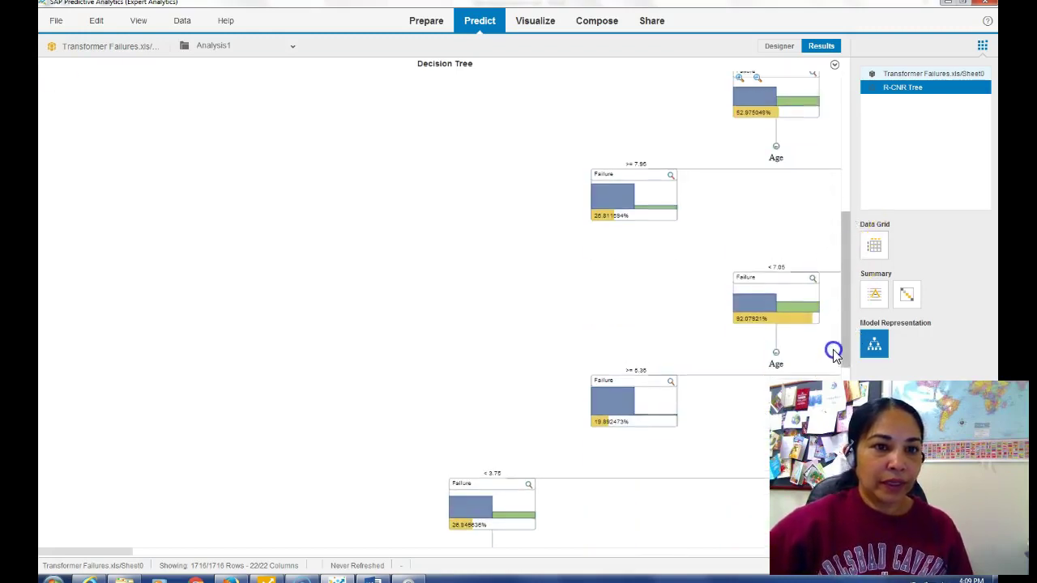
{"action": "left_click_drag", "start_coordinate": [109, 553], "coordinate": [170, 571]}
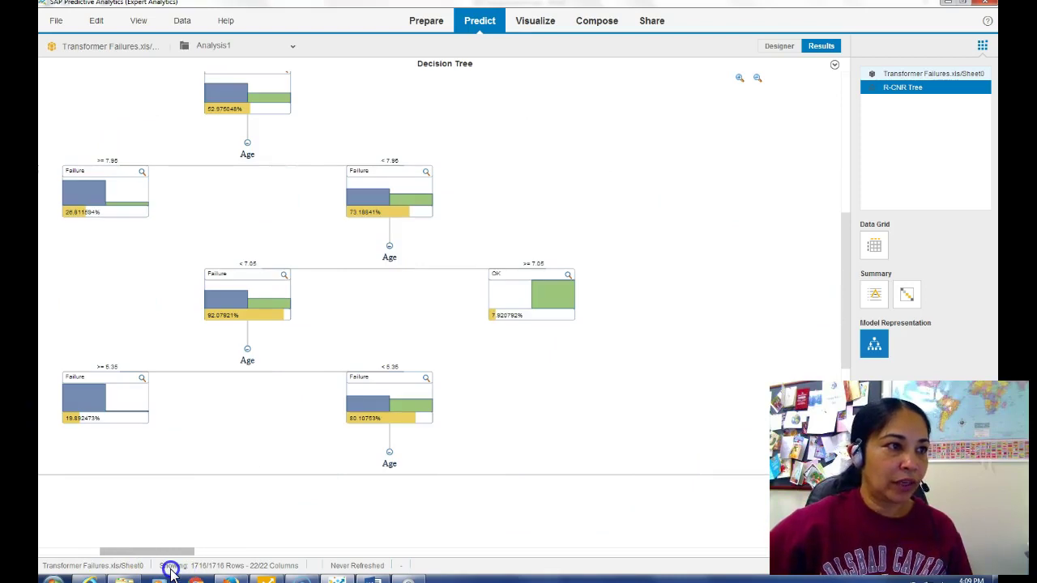
{"action": "left_click_drag", "start_coordinate": [845, 232], "coordinate": [843, 201]}
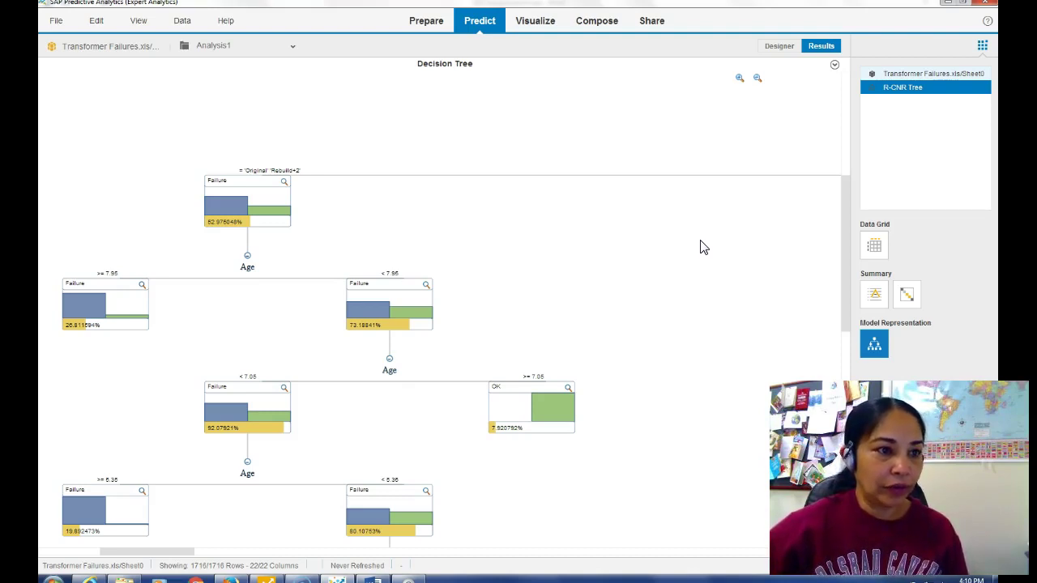
{"action": "left_click_drag", "start_coordinate": [847, 187], "coordinate": [844, 235]}
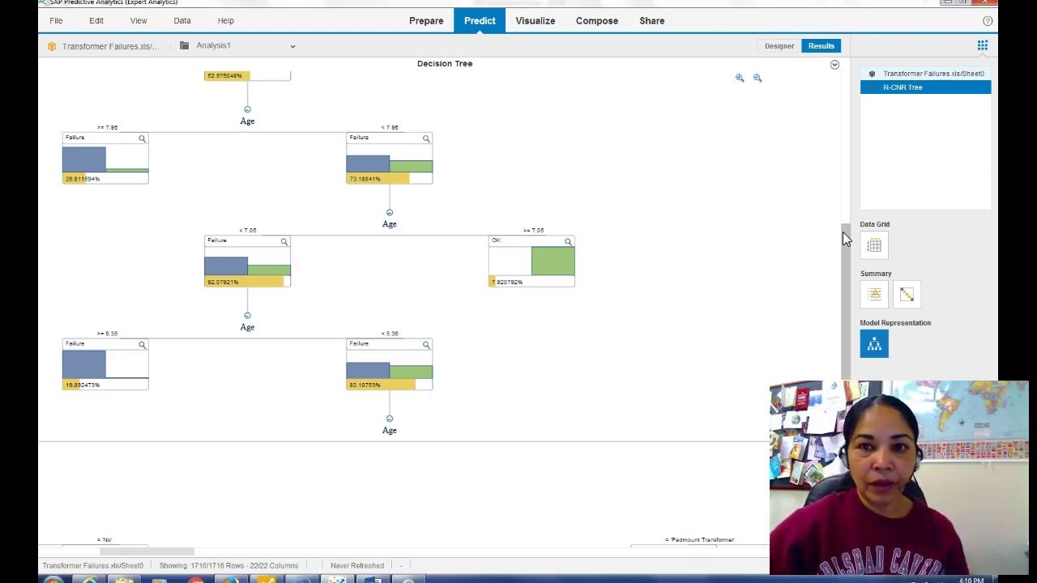
Show the confusion matrix (accuracy 0.84) and view the Failure class true-positive details
{"action": "left_click", "coordinate": [907, 296]}
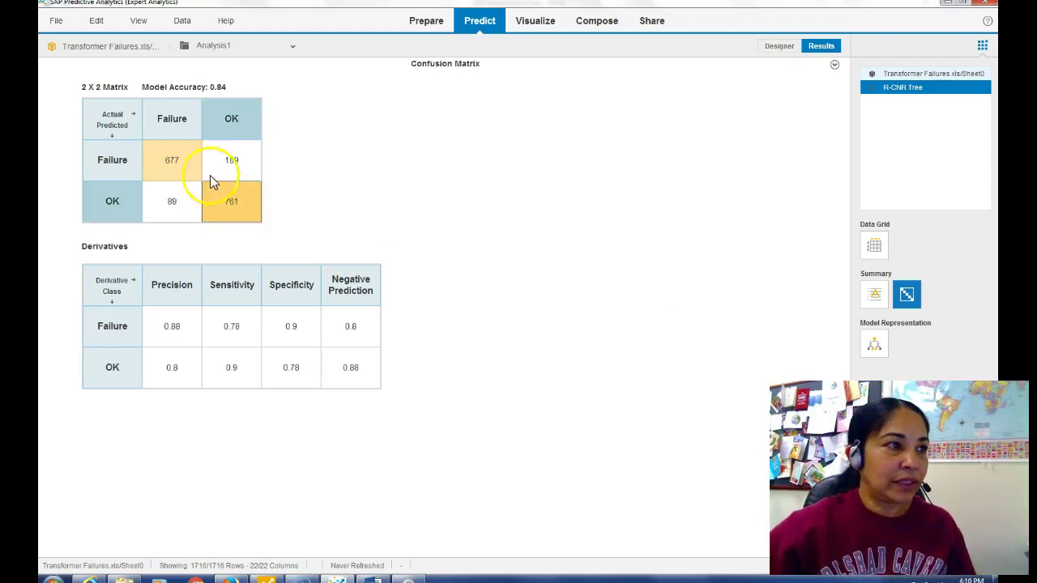
{"action": "mouse_move", "coordinate": [118, 164]}
{"action": "left_click", "coordinate": [172, 120]}
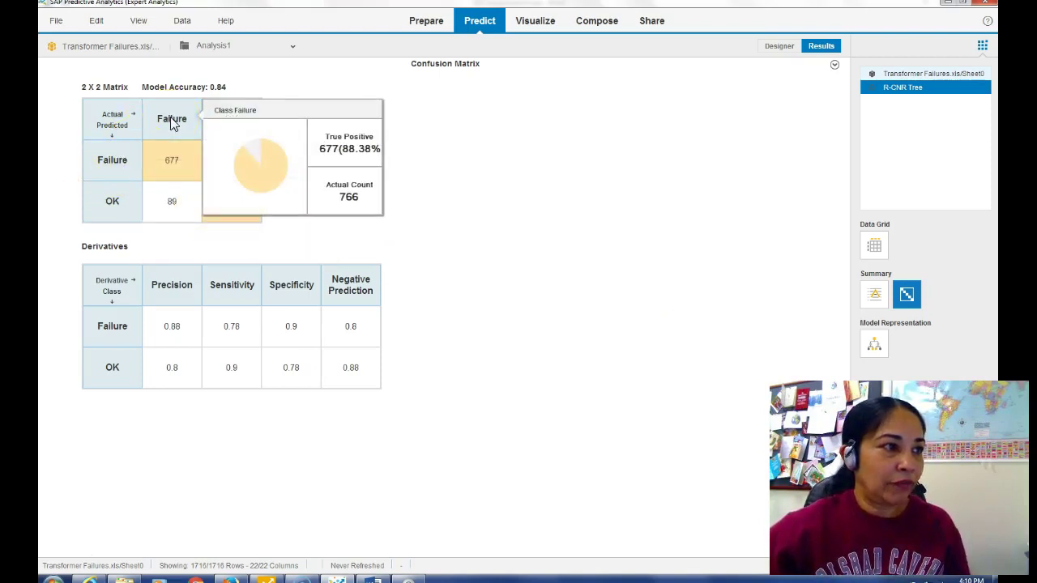
{"action": "left_click", "coordinate": [105, 157]}
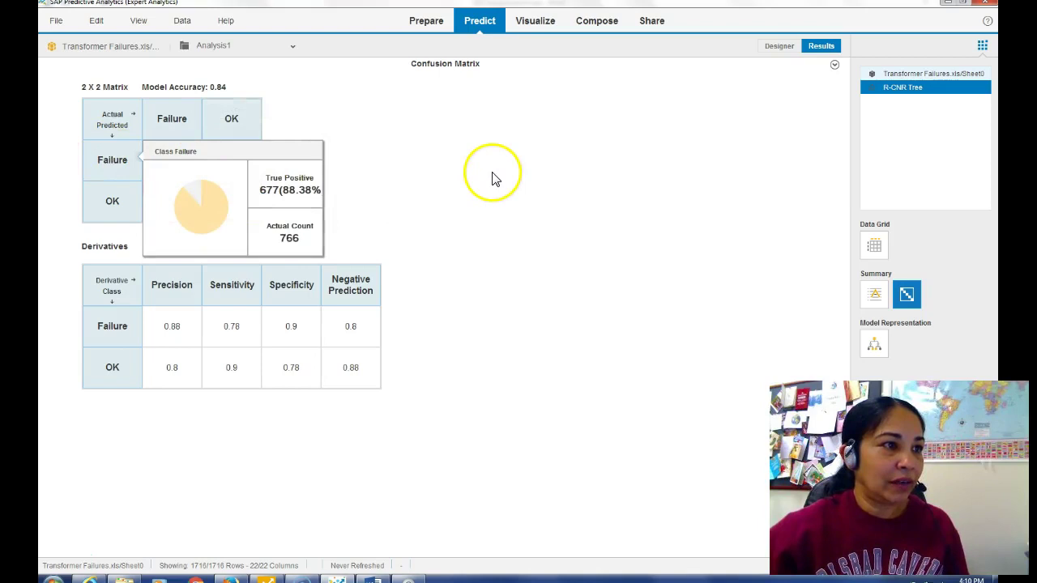
{"action": "mouse_move", "coordinate": [207, 198]}
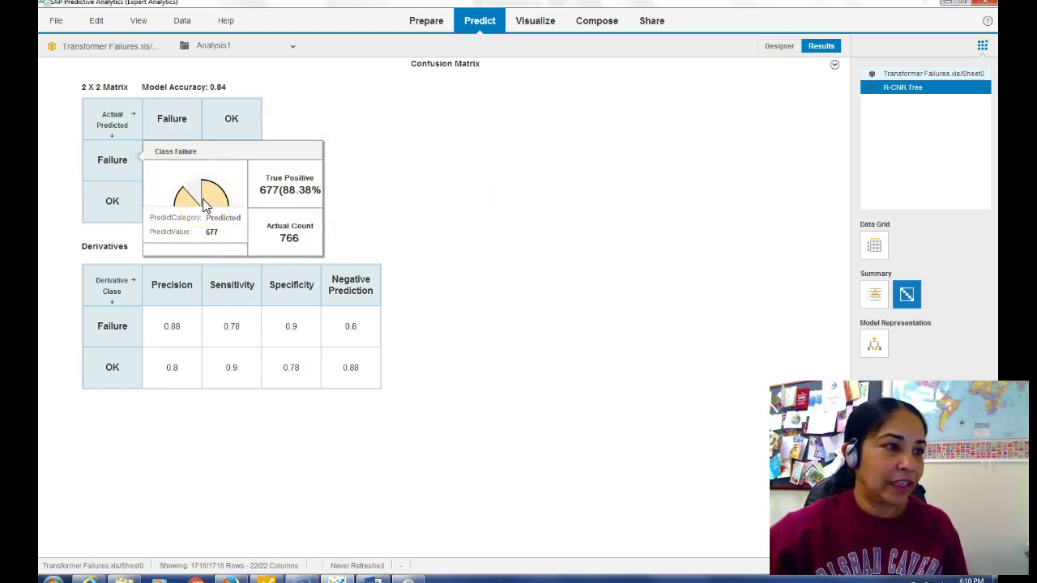
{"action": "left_click", "coordinate": [690, 147]}
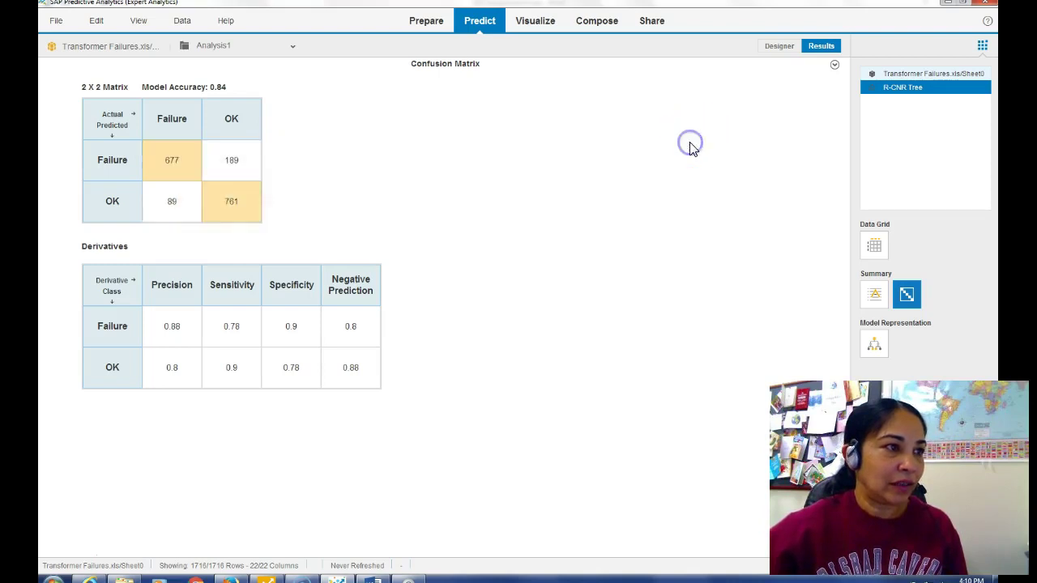
Highlight the 761 correct OK predictions and the 189 misclassified count
{"action": "left_click", "coordinate": [243, 211]}
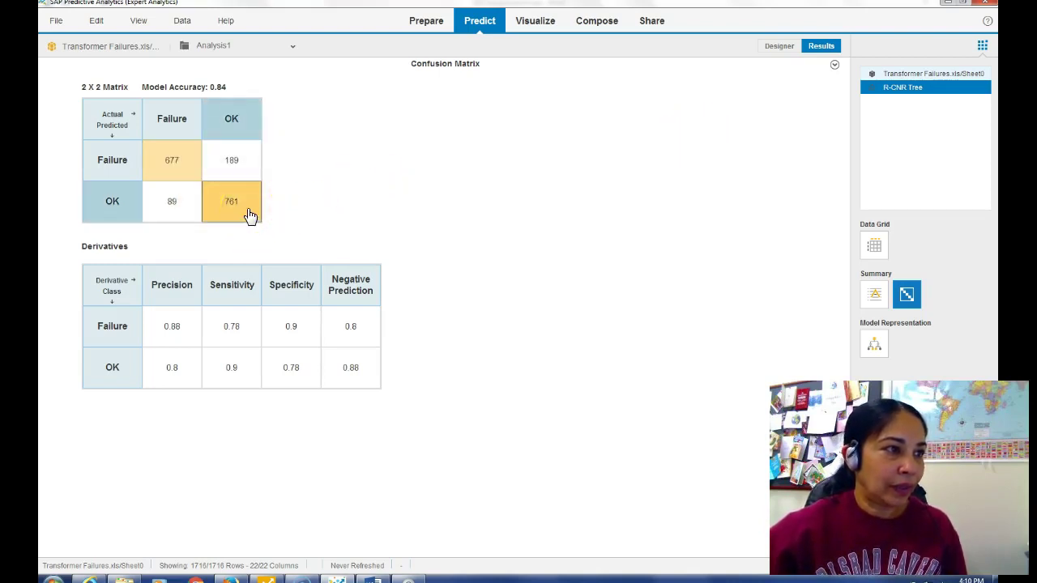
{"action": "left_click", "coordinate": [236, 208]}
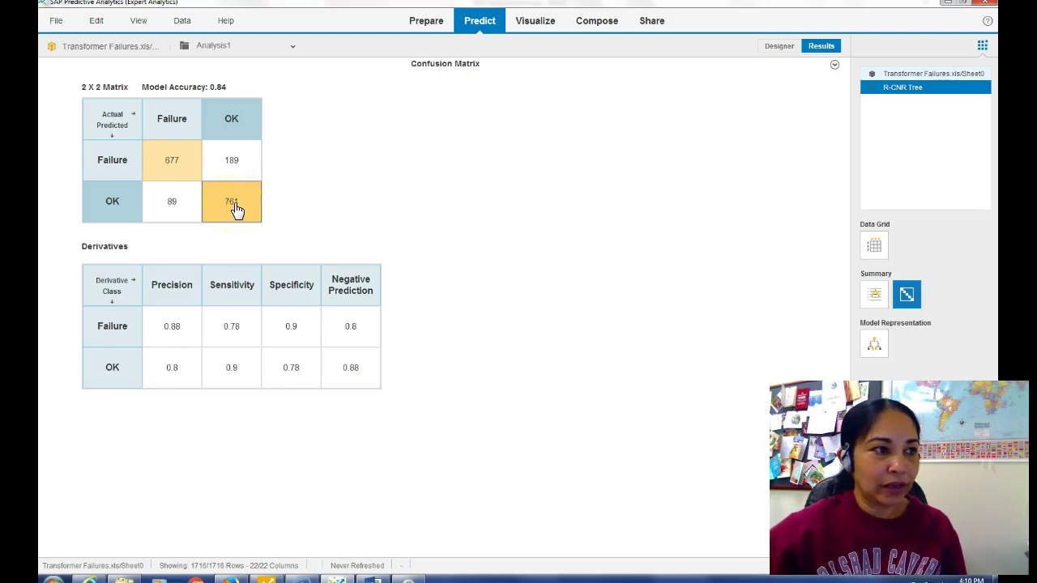
{"action": "left_click", "coordinate": [235, 208]}
{"action": "double_click", "coordinate": [258, 214]}
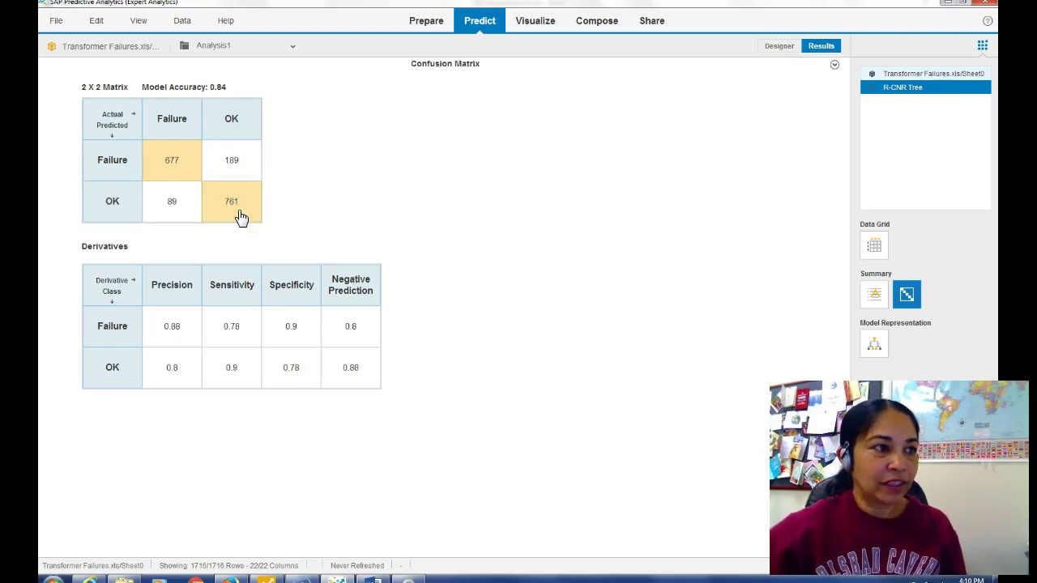
{"action": "left_click", "coordinate": [247, 209]}
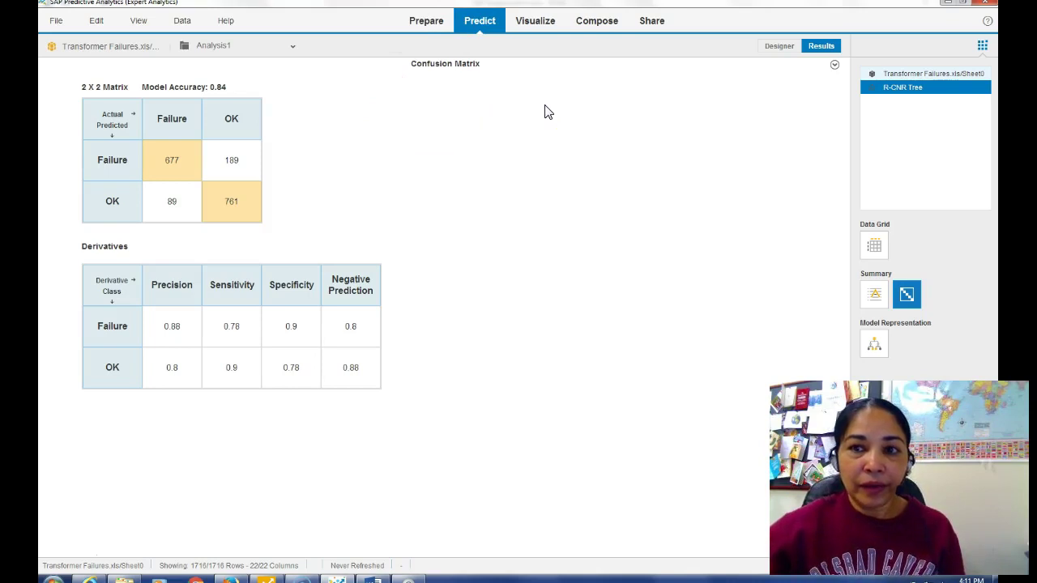
{"action": "left_click", "coordinate": [627, 102]}
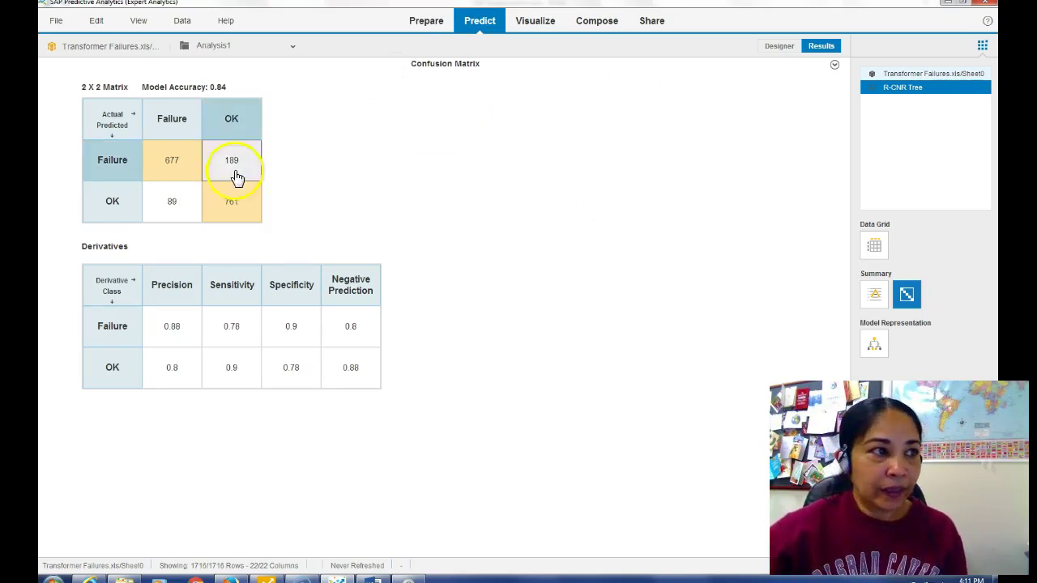
{"action": "left_click", "coordinate": [235, 204]}
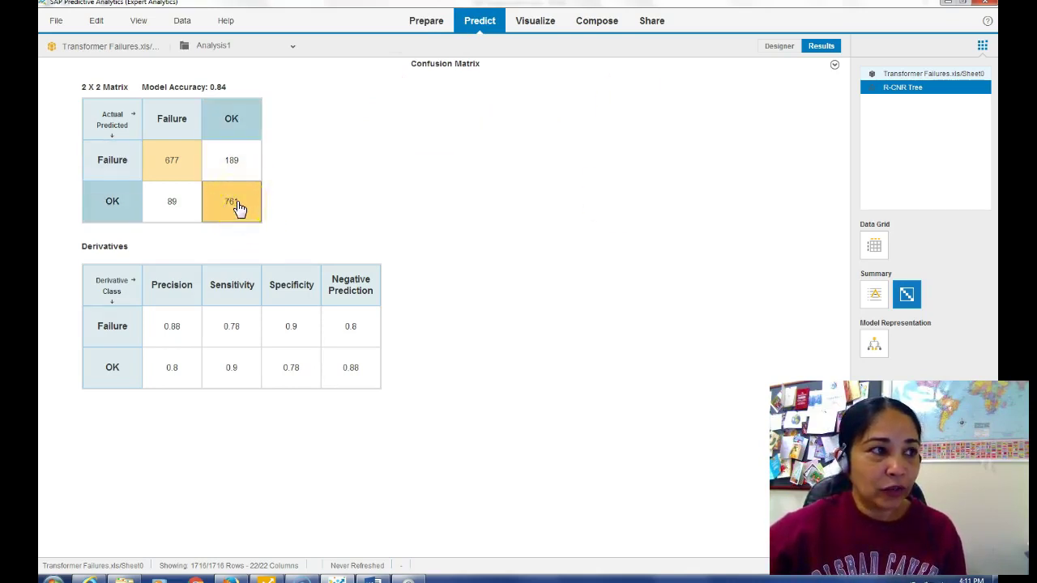
Review the OK and Failure class detail popups, then close them
{"action": "left_click", "coordinate": [215, 87]}
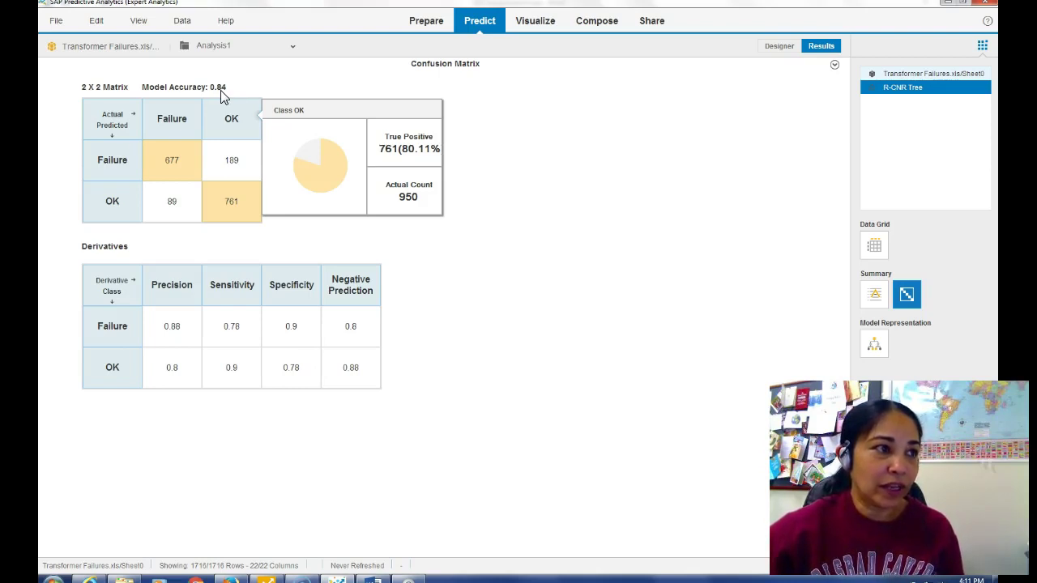
{"action": "left_click", "coordinate": [166, 156]}
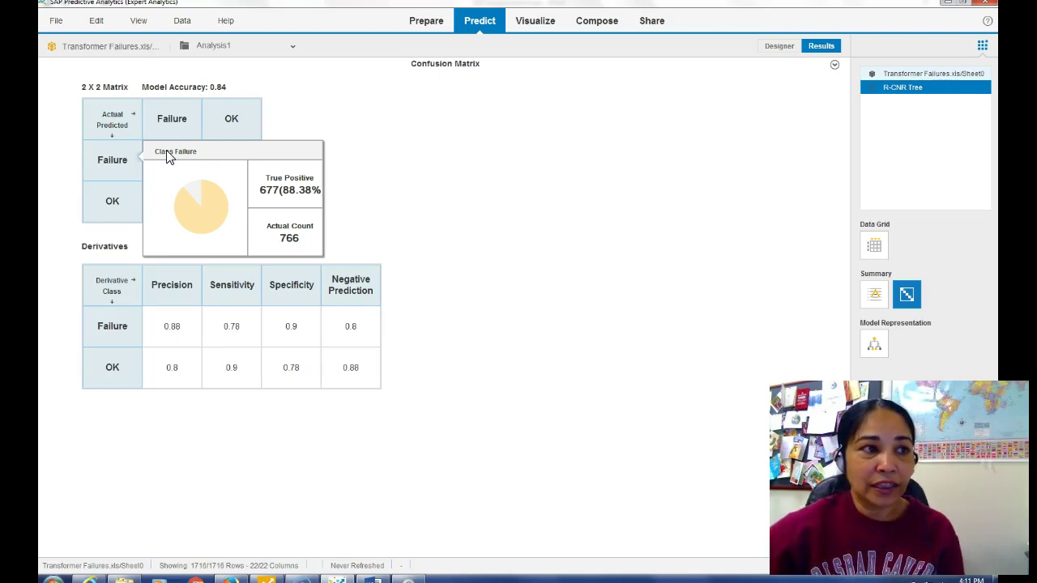
{"action": "left_click", "coordinate": [511, 150]}
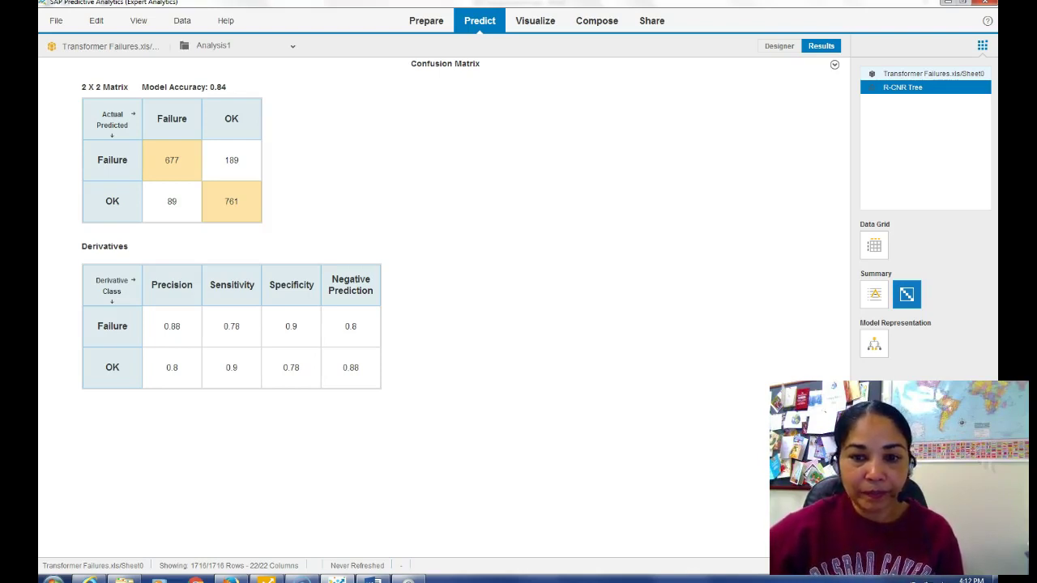
Display the R-CNR Tree algorithm summary and scroll down to the node splits and the Age-led Variable Importance list
{"action": "left_click", "coordinate": [872, 294]}
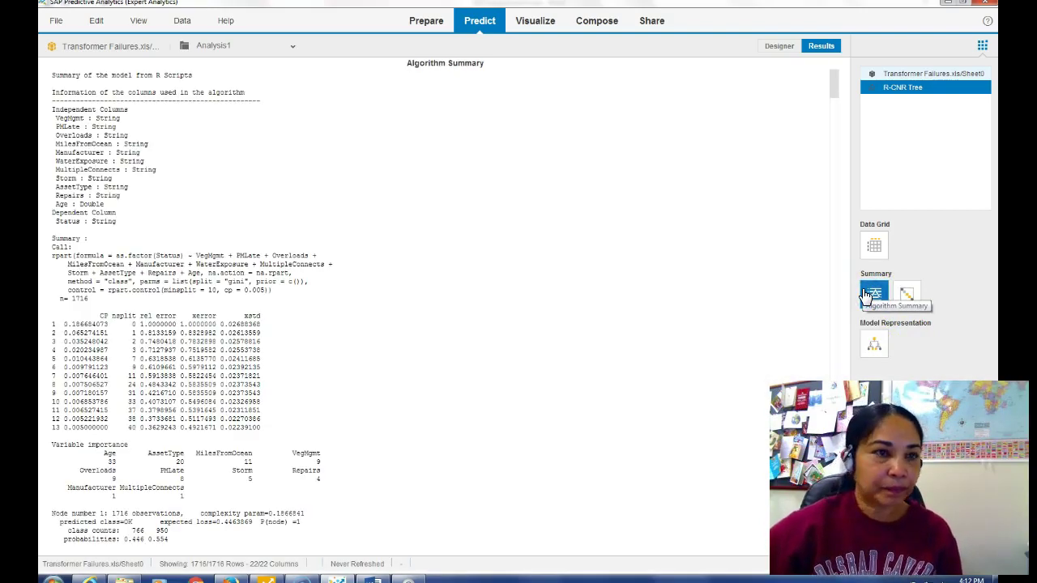
{"action": "left_click_drag", "start_coordinate": [833, 86], "coordinate": [840, 543]}
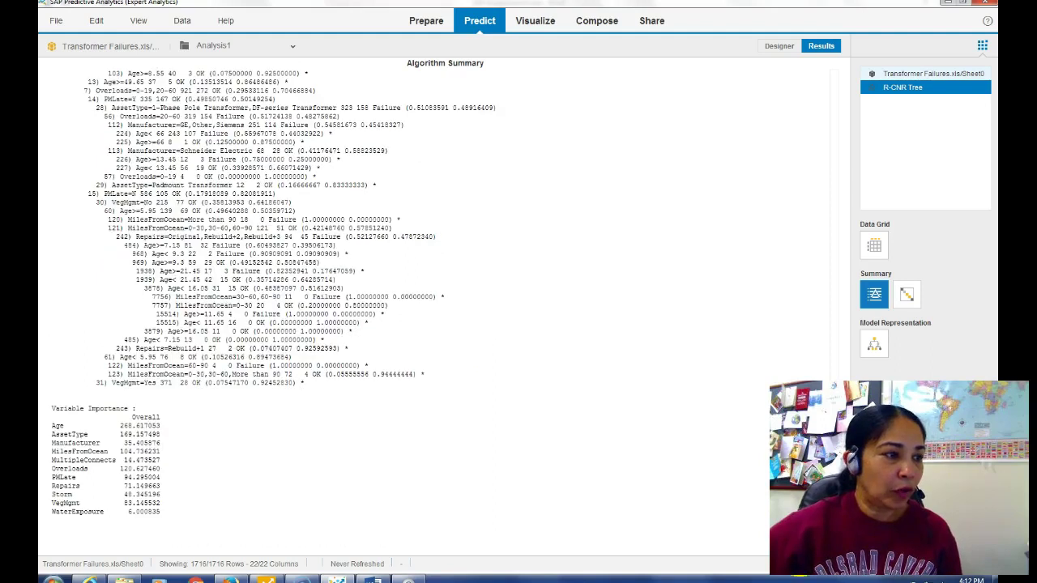
{"action": "left_click", "coordinate": [660, 463]}
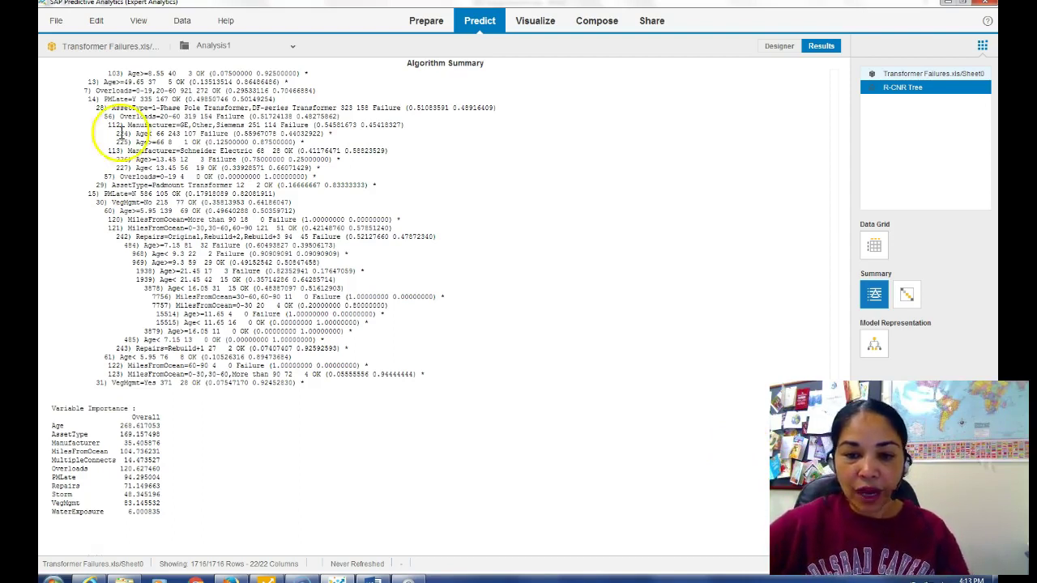
Save the analysis locally under the name 'decsiontree_bandy' with Save As
{"action": "left_click", "coordinate": [56, 23]}
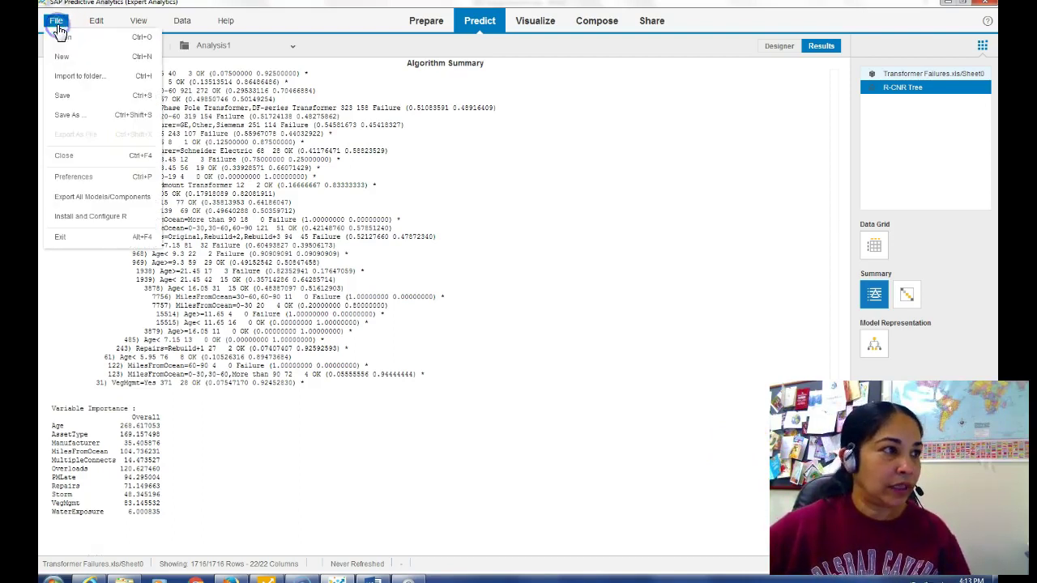
{"action": "left_click", "coordinate": [65, 99]}
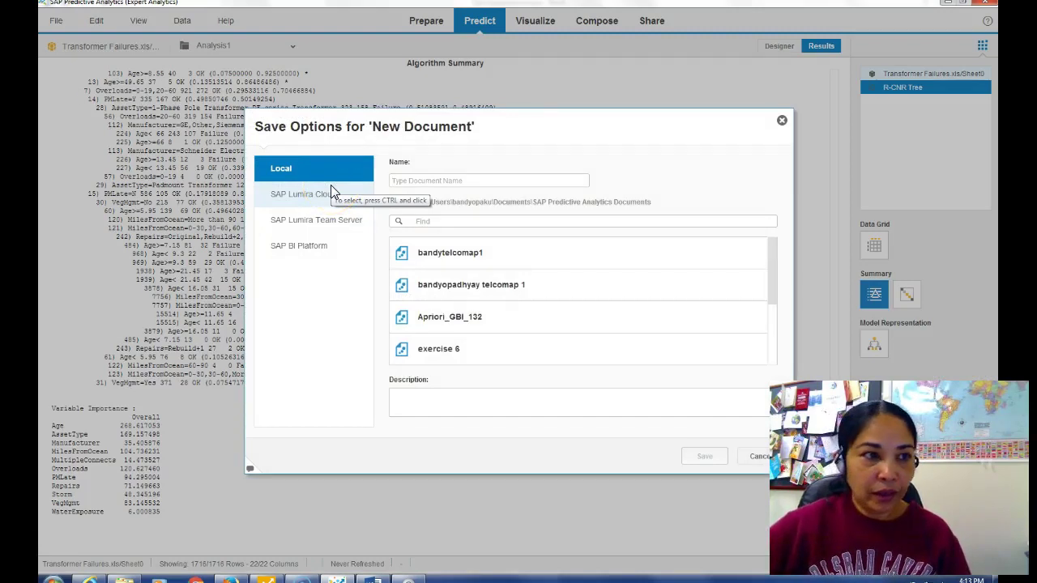
{"action": "left_click", "coordinate": [436, 180]}
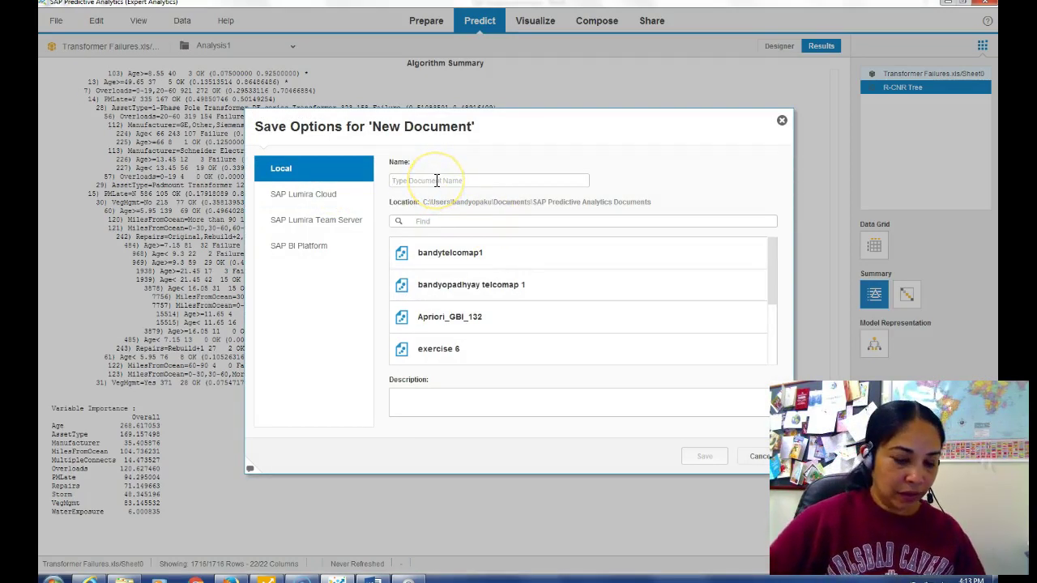
{"action": "type", "text": "decsionter"}
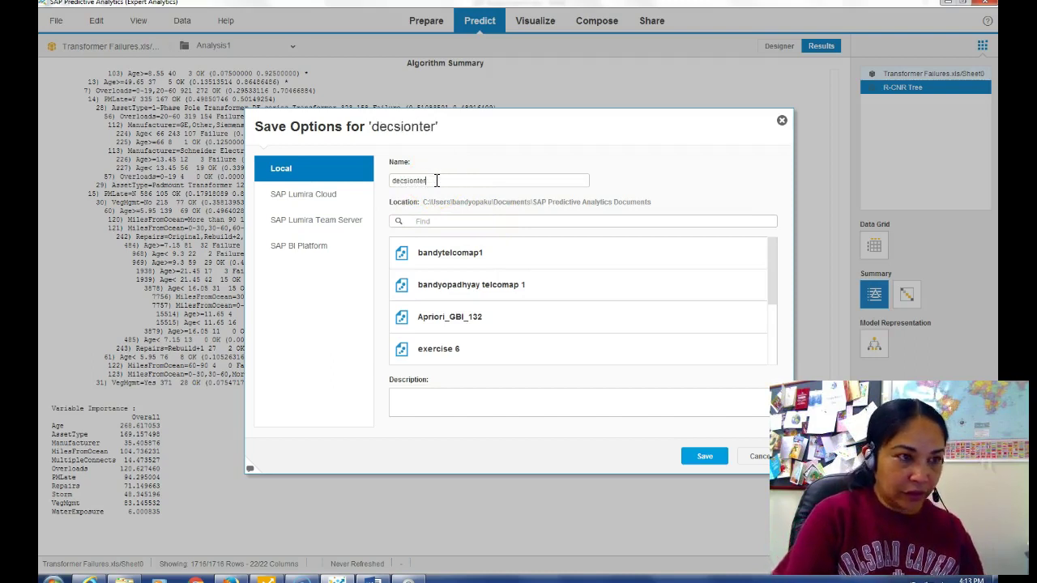
{"action": "type", "text": "ee"}
{"action": "key", "text": "BackSpace"}
{"action": "key", "text": "BackSpace"}
{"action": "key", "text": "BackSpace"}
{"action": "key", "text": "BackSpace"}
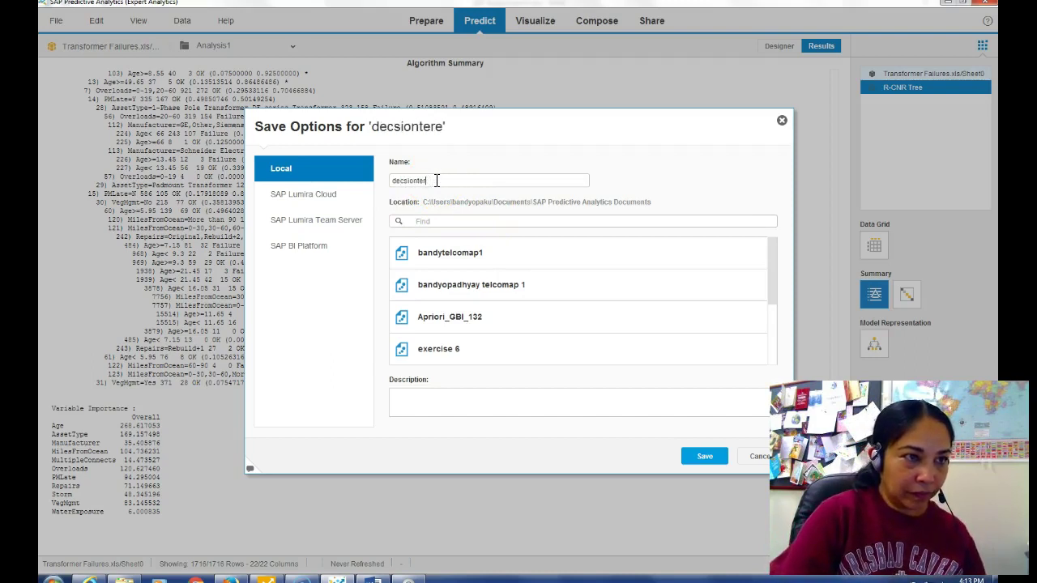
{"action": "type", "text": "ree"}
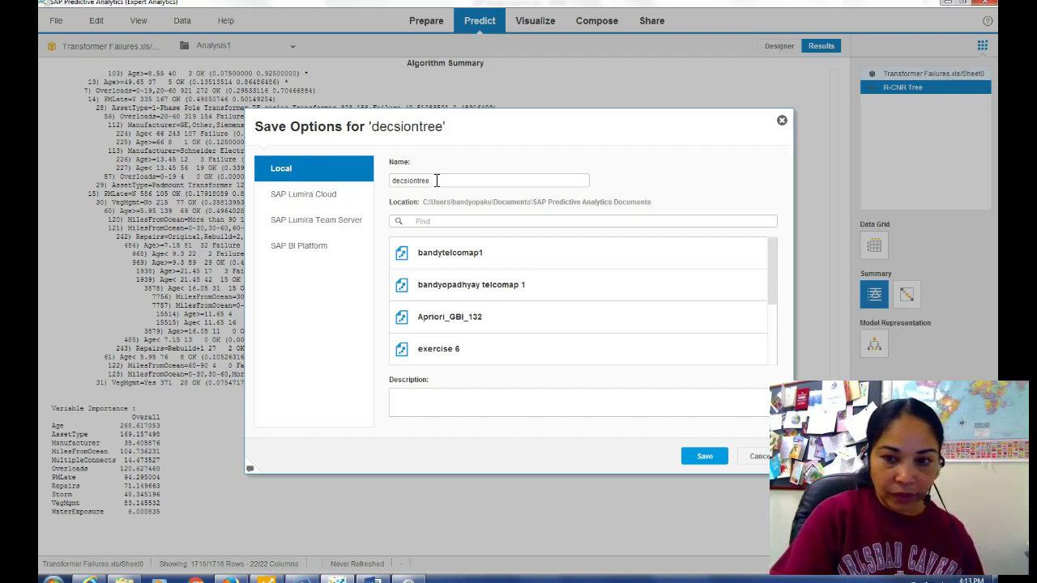
{"action": "type", "text": "_bandy"}
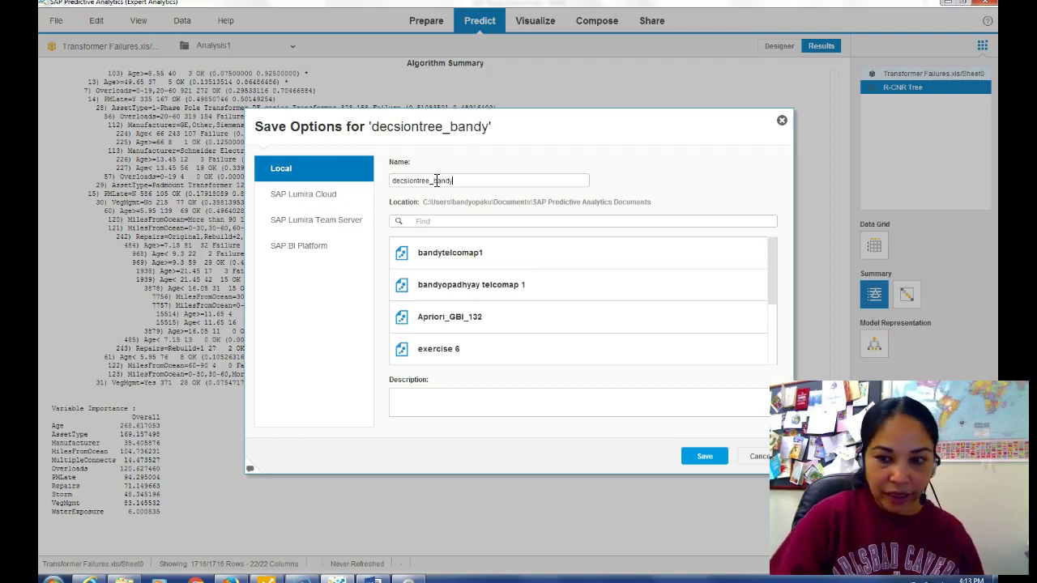
{"action": "left_click", "coordinate": [705, 458]}
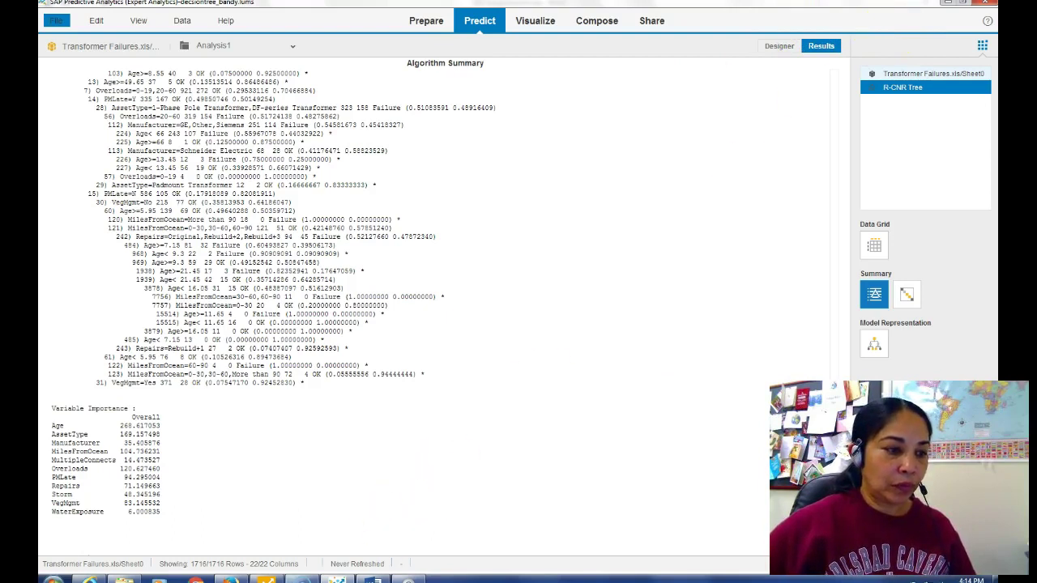
{"action": "mouse_move", "coordinate": [231, 580]}
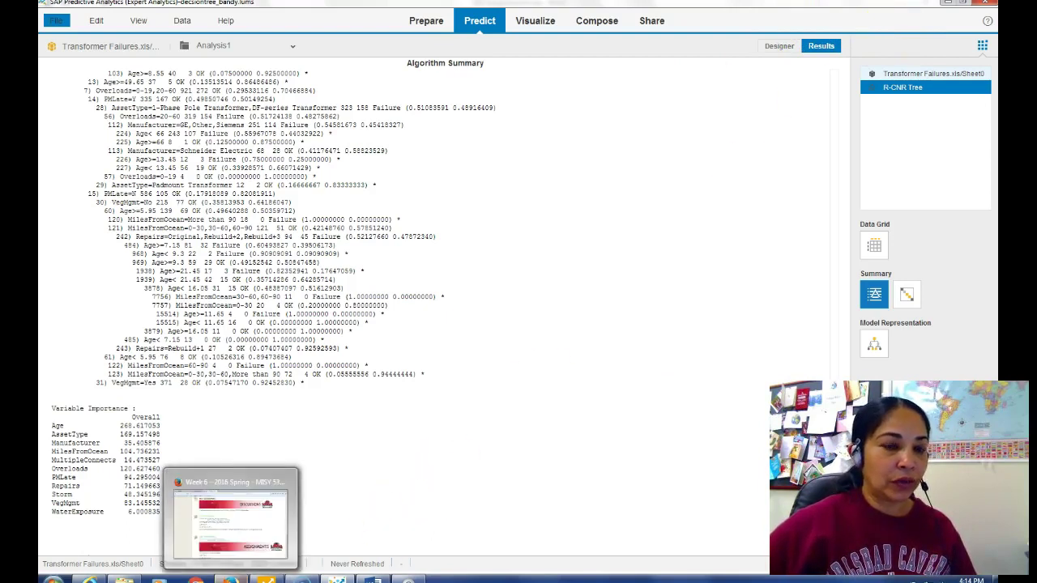